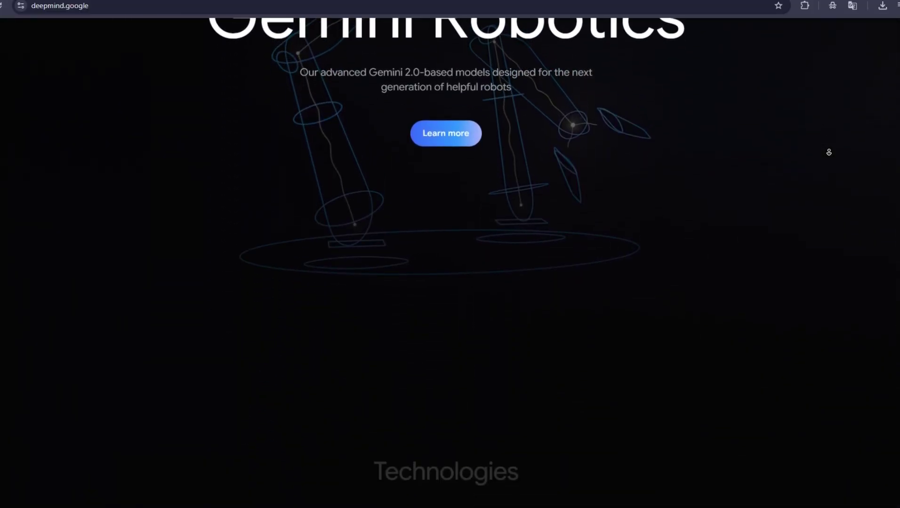
pyautogui.scroll(-5, 829, 152)
pyautogui.scroll(-5, 828, 153)
pyautogui.scroll(-5, 829, 153)
pyautogui.scroll(-5, 829, 152)
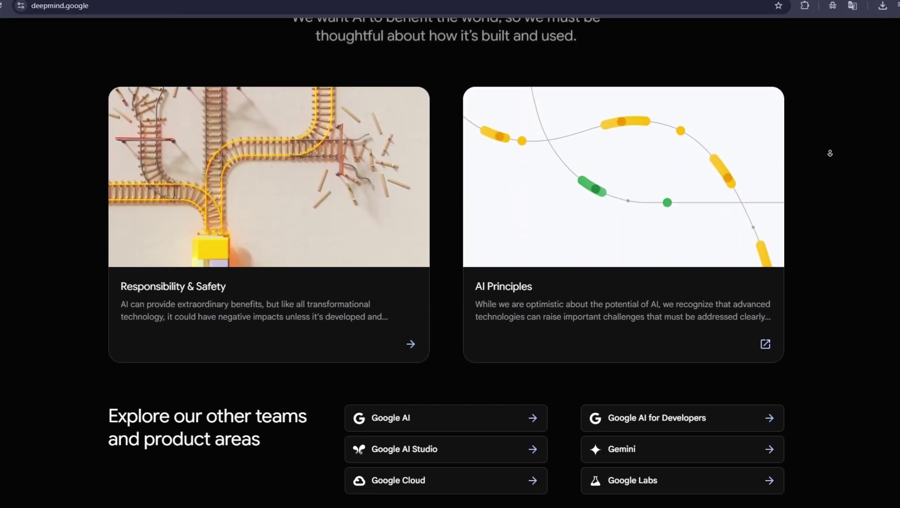
pyautogui.scroll(-5, 830, 153)
pyautogui.scroll(2, 837, 104)
pyautogui.scroll(5, 837, 104)
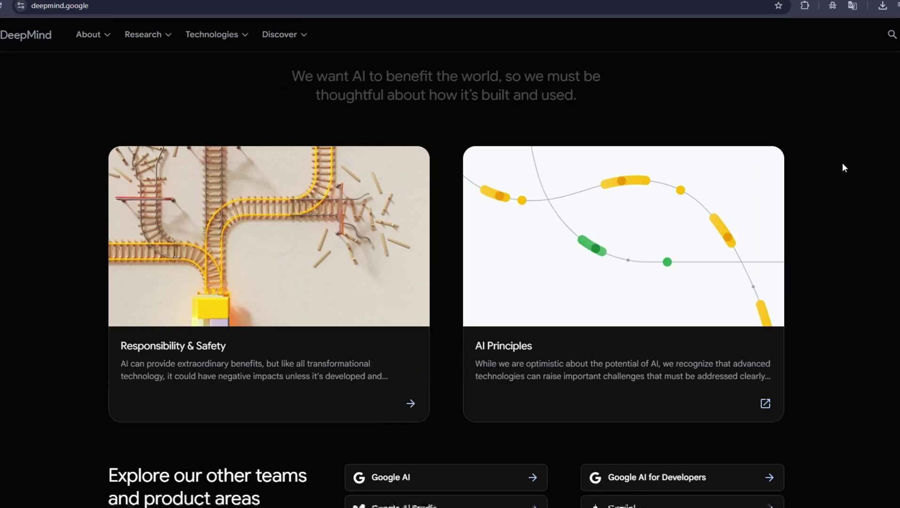
pyautogui.scroll(5, 842, 162)
pyautogui.scroll(5, 832, 242)
pyautogui.scroll(5, 834, 242)
pyautogui.scroll(5, 834, 243)
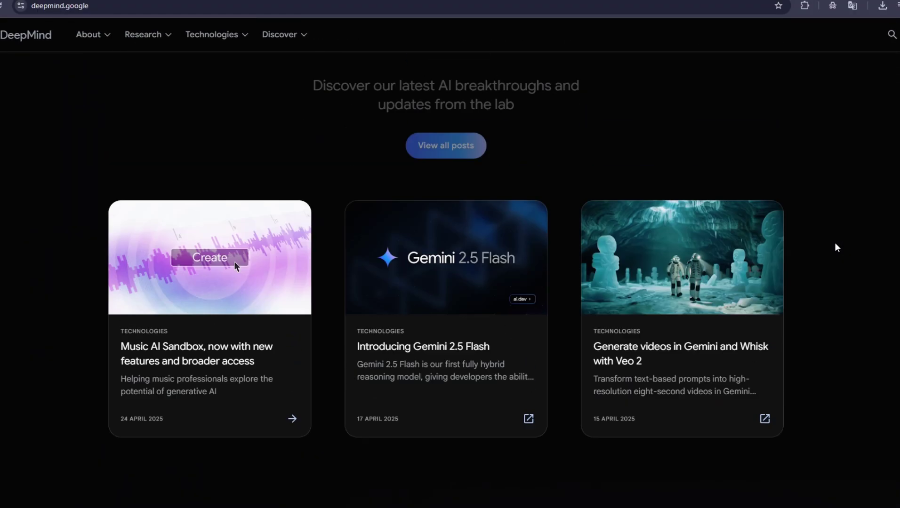
pyautogui.scroll(5, 834, 242)
pyautogui.scroll(5, 834, 242)
pyautogui.scroll(2, 834, 242)
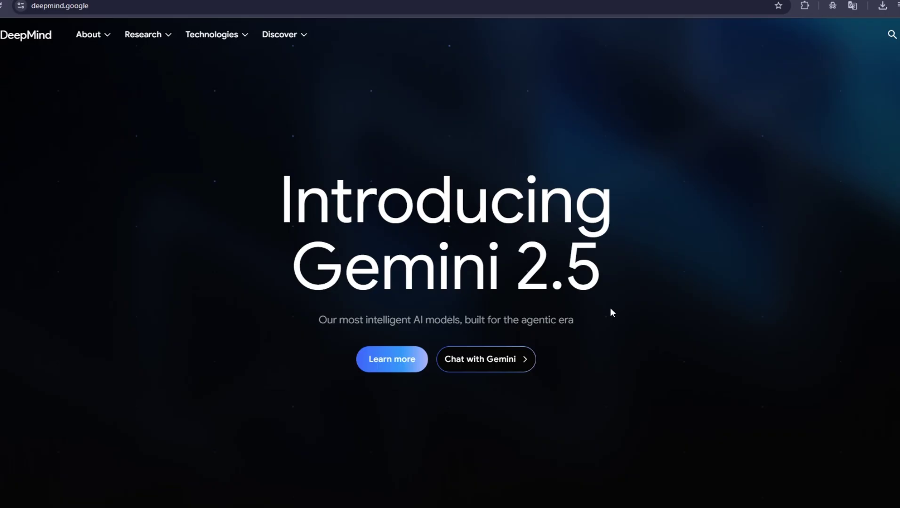
# Step: Open the Gemini chat app, then browse the Technologies and Research area menus
pyautogui.click(490, 362)
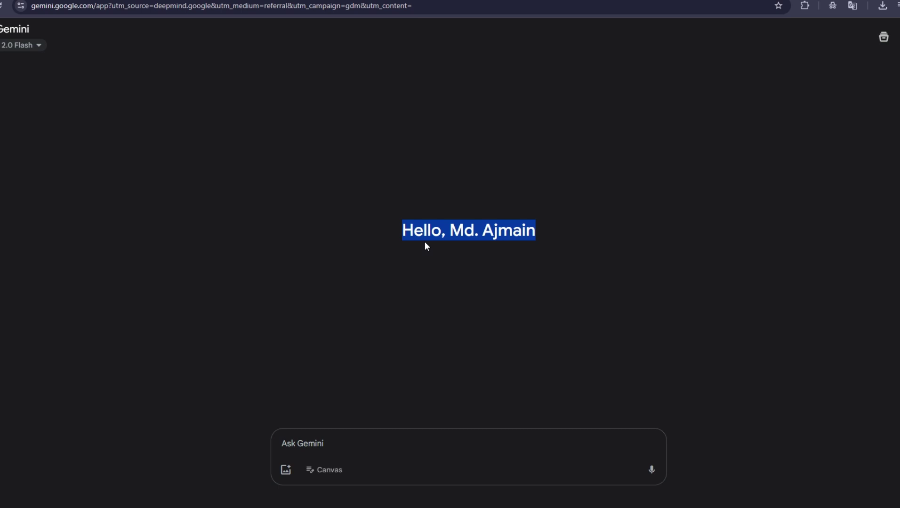
pyautogui.click(553, 242)
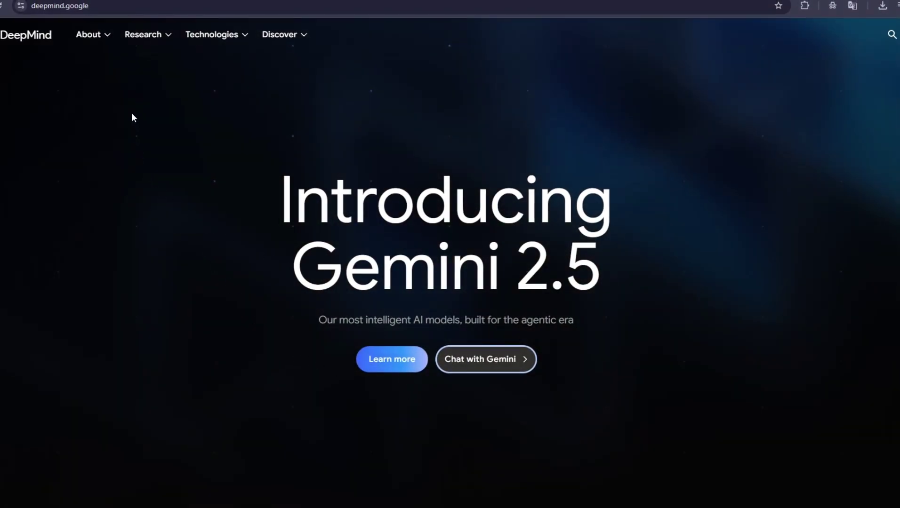
pyautogui.click(199, 38)
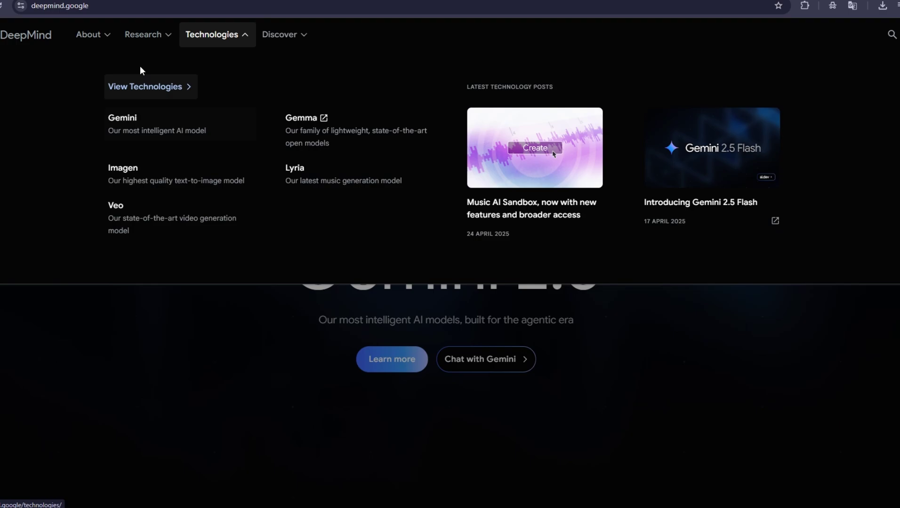
pyautogui.click(141, 41)
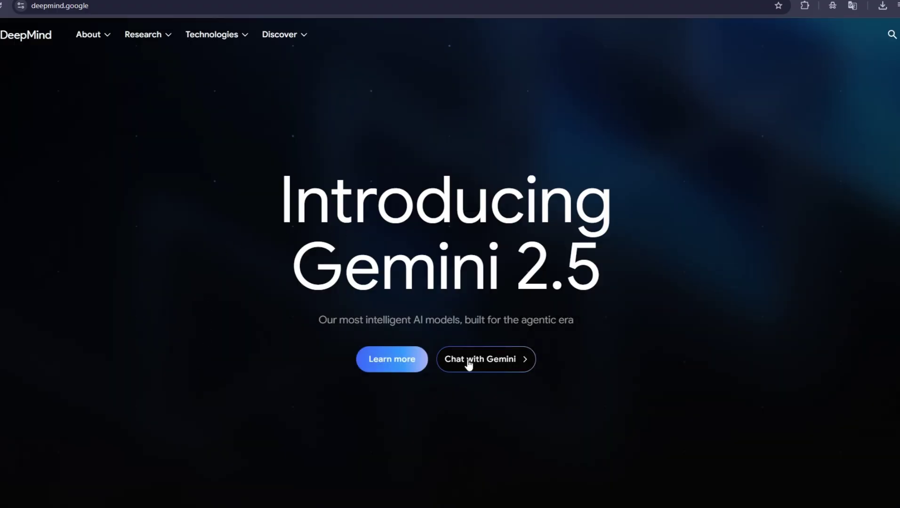
pyautogui.scroll(-3, 159, 160)
pyautogui.scroll(-3, 144, 207)
pyautogui.scroll(-4, 142, 212)
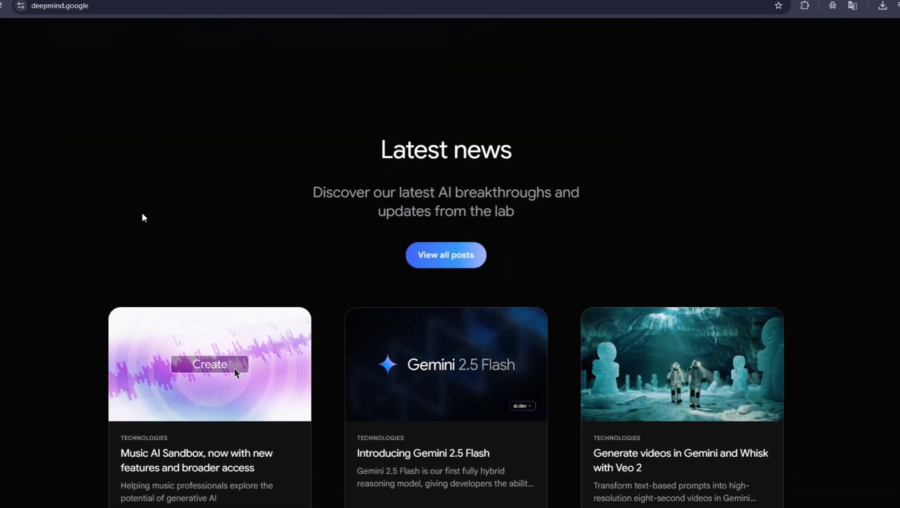
pyautogui.scroll(-2, 141, 245)
pyautogui.scroll(-1, 139, 280)
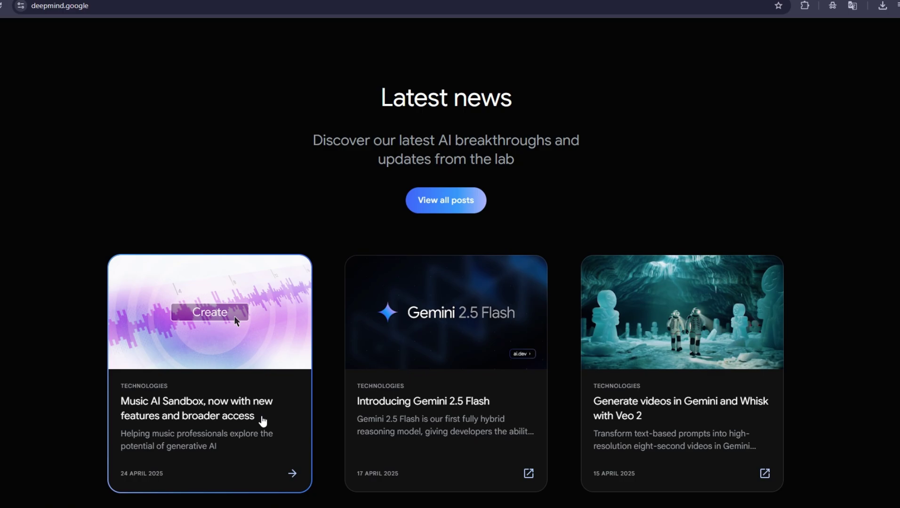
pyautogui.scroll(-3, 696, 414)
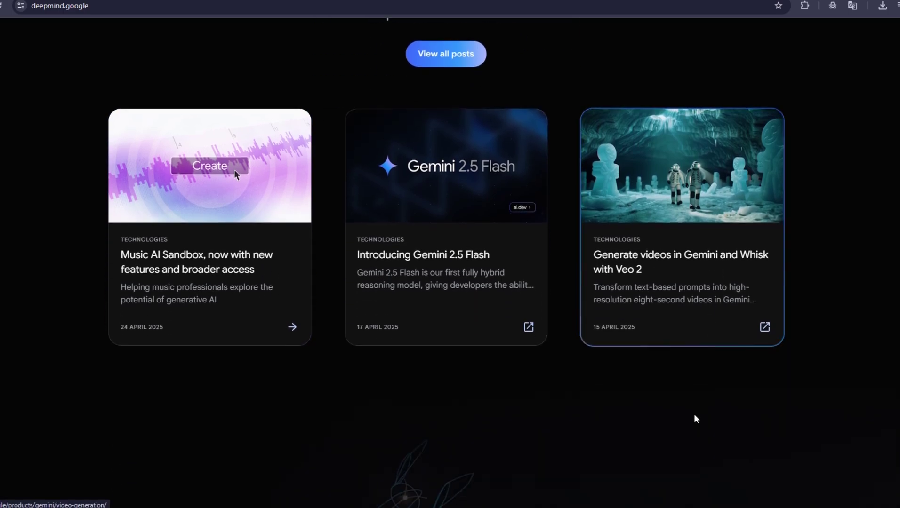
pyautogui.scroll(-3, 291, 408)
pyautogui.scroll(-1, 351, 410)
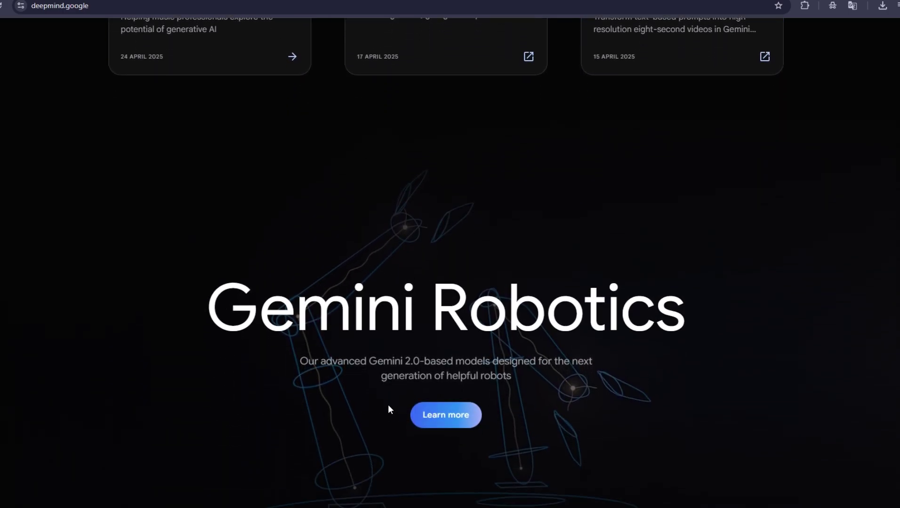
pyautogui.scroll(-2, 357, 400)
pyautogui.scroll(-3, 346, 398)
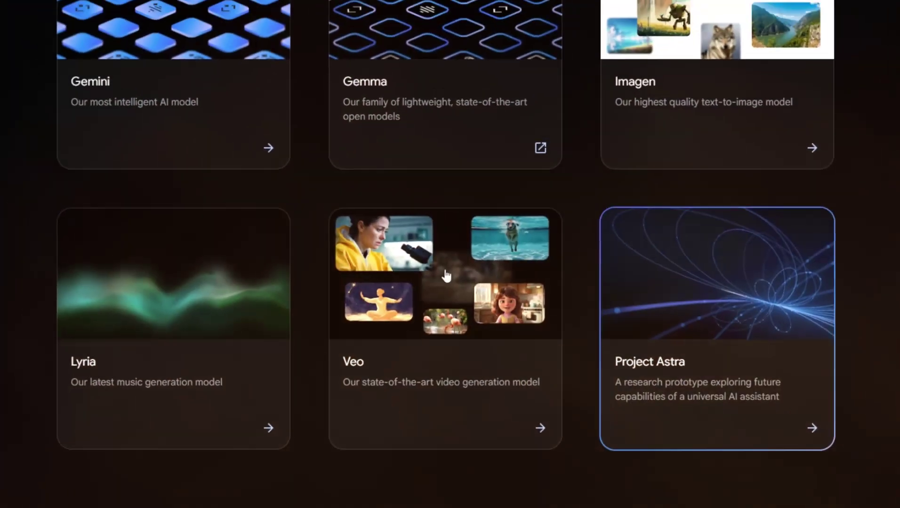
pyautogui.scroll(-5, 191, 270)
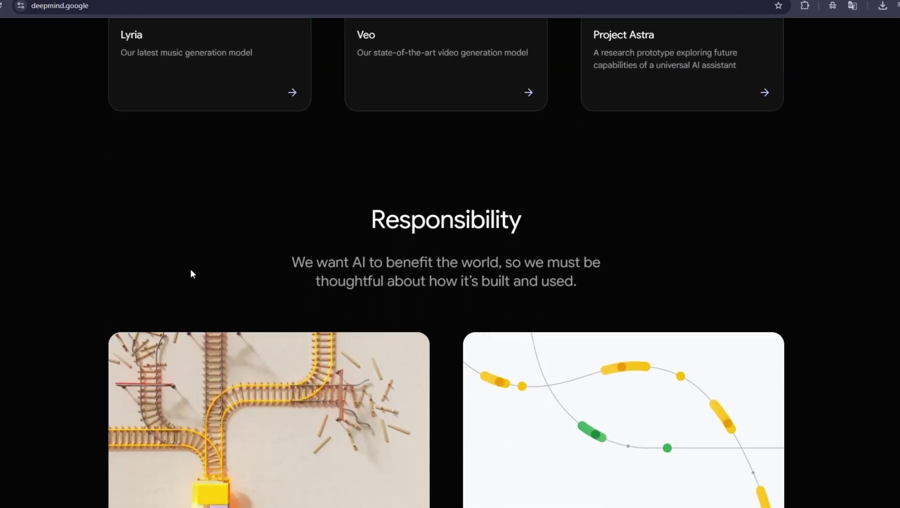
pyautogui.scroll(-5, 191, 270)
pyautogui.scroll(-1, 614, 241)
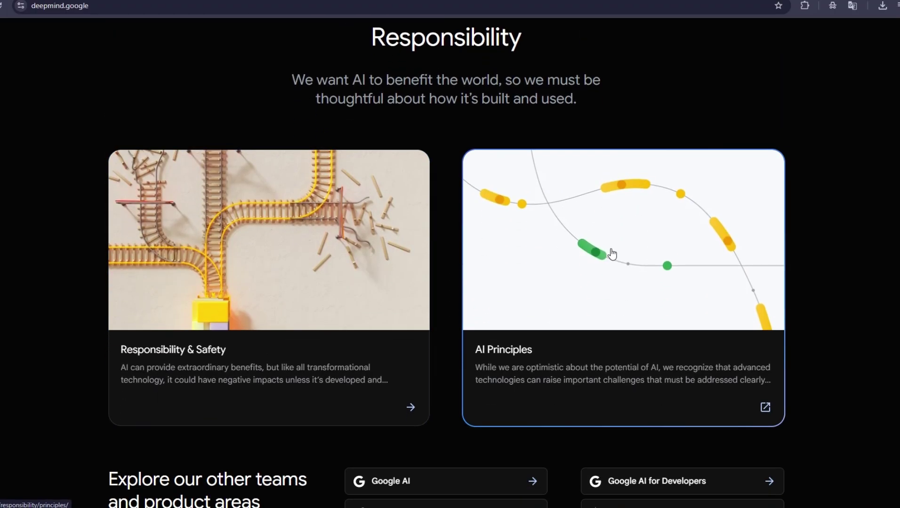
pyautogui.scroll(-3, 604, 242)
pyautogui.scroll(3, 431, 241)
pyautogui.scroll(4, 431, 241)
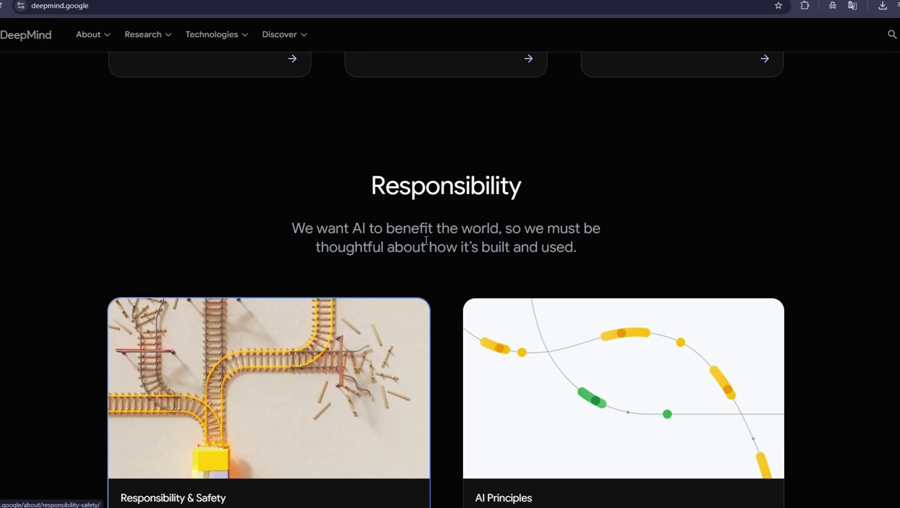
pyautogui.scroll(4, 430, 241)
pyautogui.scroll(3, 431, 241)
pyautogui.scroll(3, 423, 246)
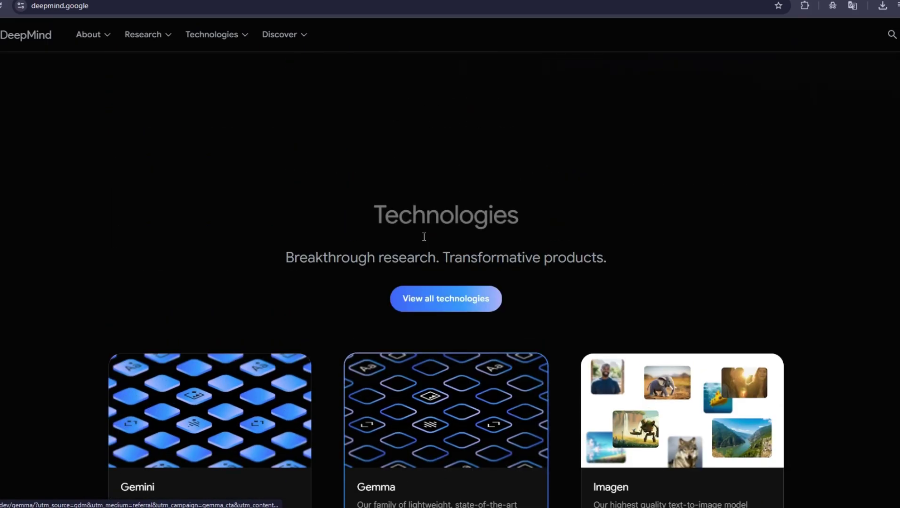
pyautogui.scroll(1, 424, 245)
pyautogui.scroll(4, 416, 242)
pyautogui.scroll(3, 416, 241)
pyautogui.scroll(2, 415, 247)
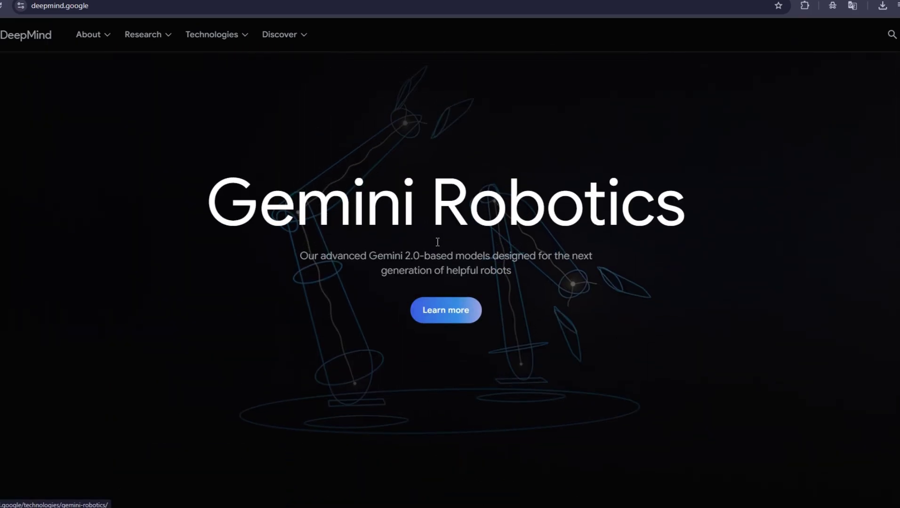
pyautogui.scroll(2, 419, 258)
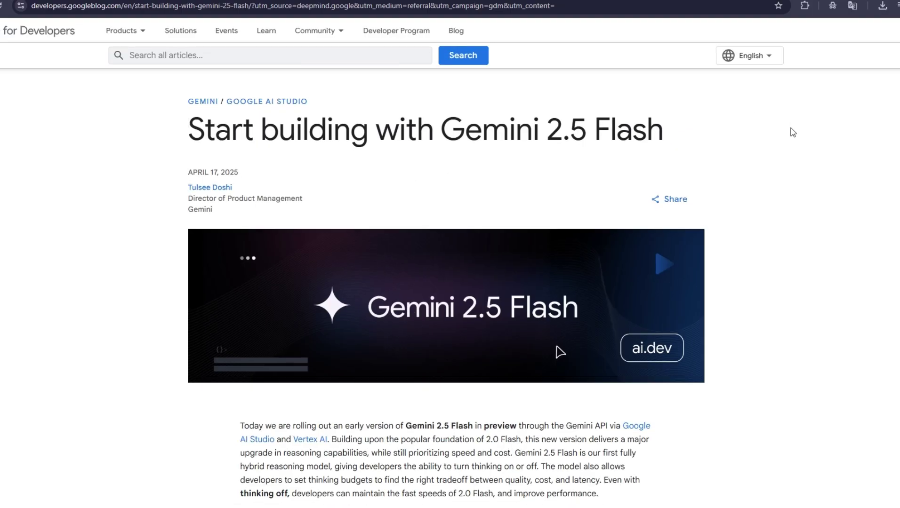
pyautogui.scroll(-5, 791, 131)
pyautogui.scroll(-3, 792, 140)
pyautogui.scroll(-2, 791, 146)
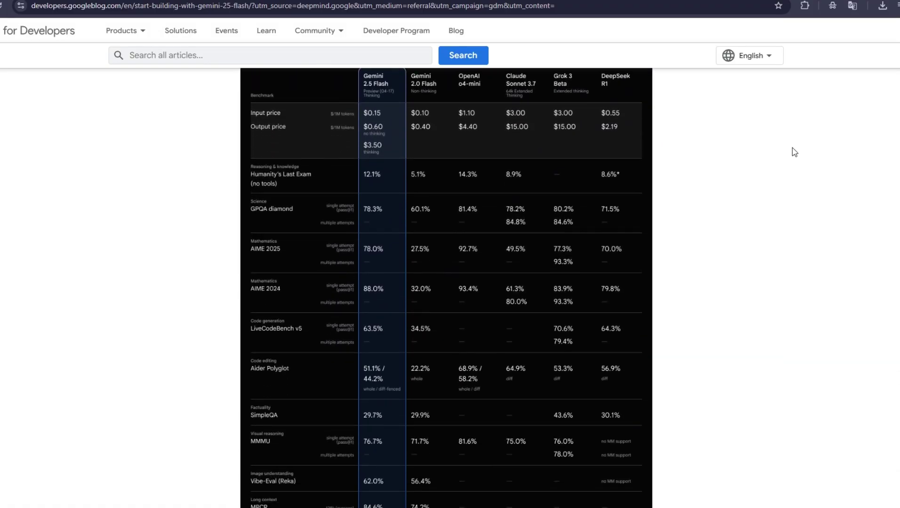
pyautogui.scroll(-5, 791, 151)
pyautogui.scroll(-4, 792, 151)
pyautogui.scroll(-3, 792, 153)
pyautogui.scroll(-2, 792, 155)
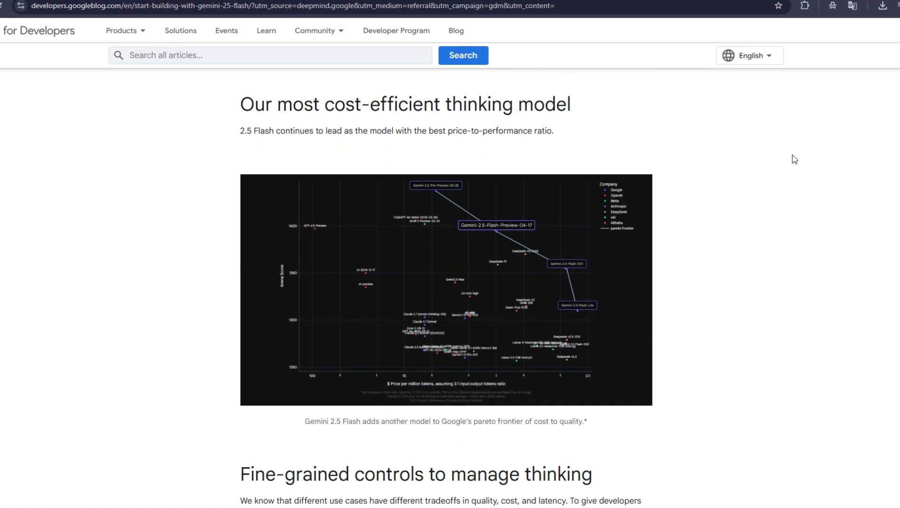
pyautogui.scroll(-5, 795, 163)
pyautogui.scroll(-2, 795, 166)
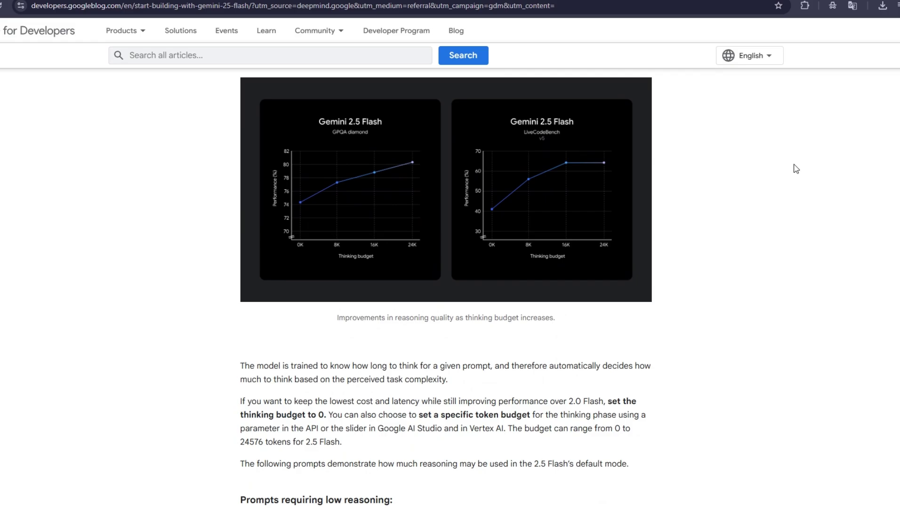
pyautogui.scroll(-3, 794, 168)
pyautogui.scroll(-4, 795, 173)
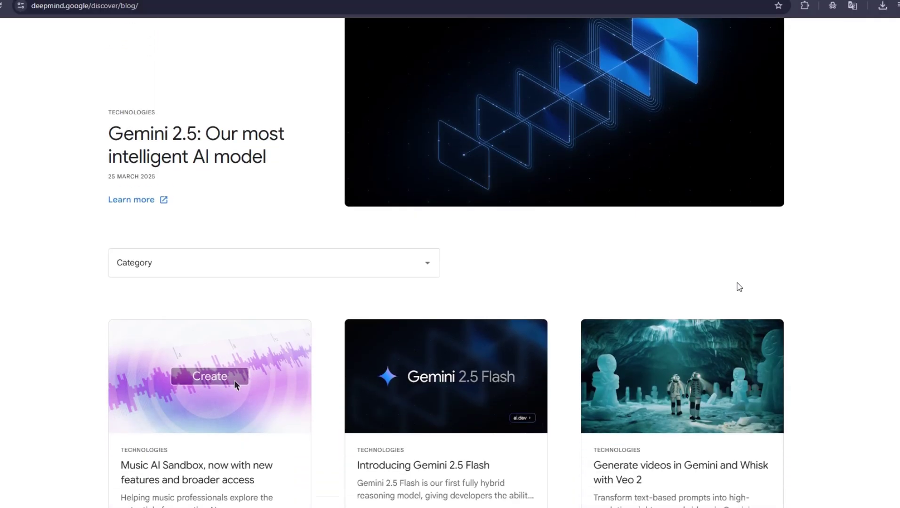
pyautogui.scroll(-5, 740, 282)
pyautogui.scroll(-5, 740, 282)
pyautogui.scroll(-3, 732, 299)
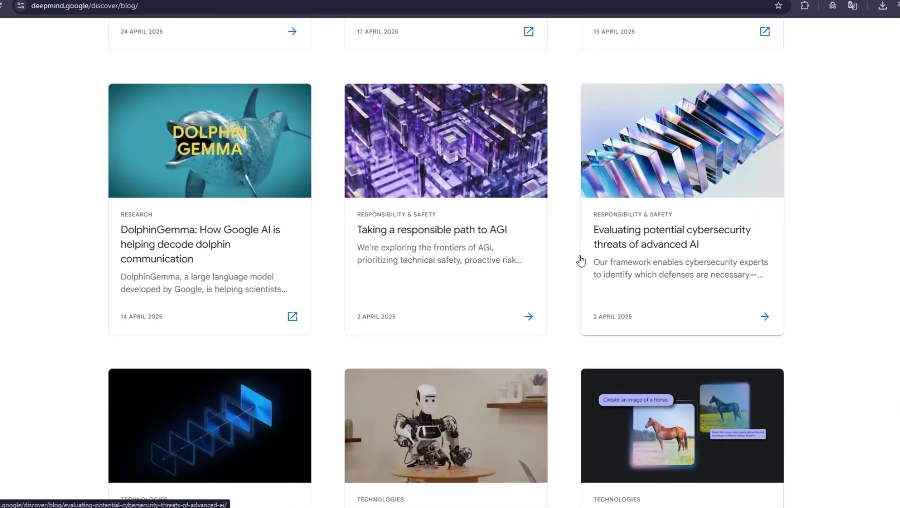
pyautogui.scroll(-4, 669, 162)
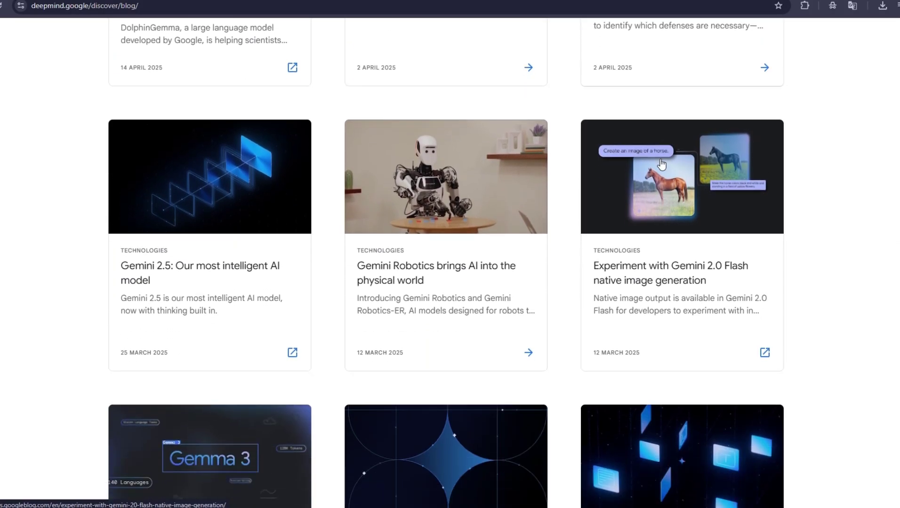
# Step: Return to the DeepMind homepage and open Veo 2 from the Technologies menu
pyautogui.hotkey('alt', 'Left')
pyautogui.scroll(4, 471, 202)
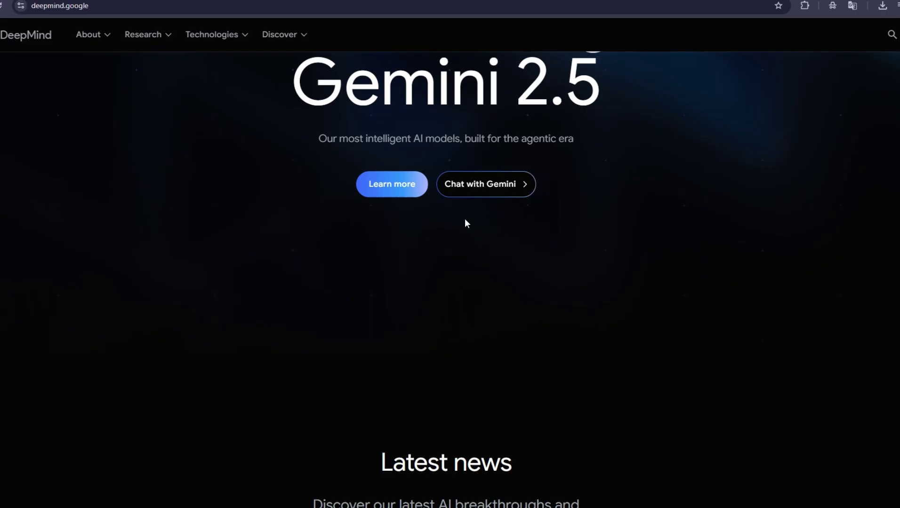
pyautogui.scroll(4, 465, 218)
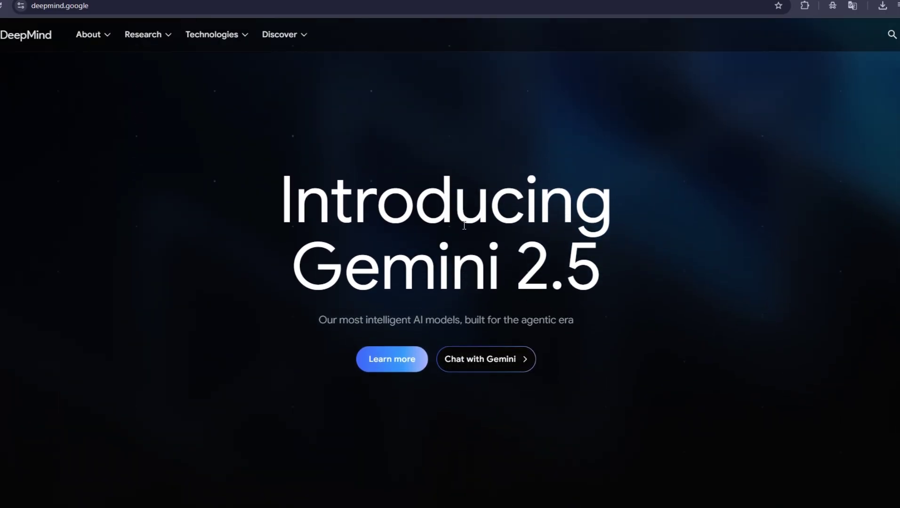
pyautogui.click(196, 36)
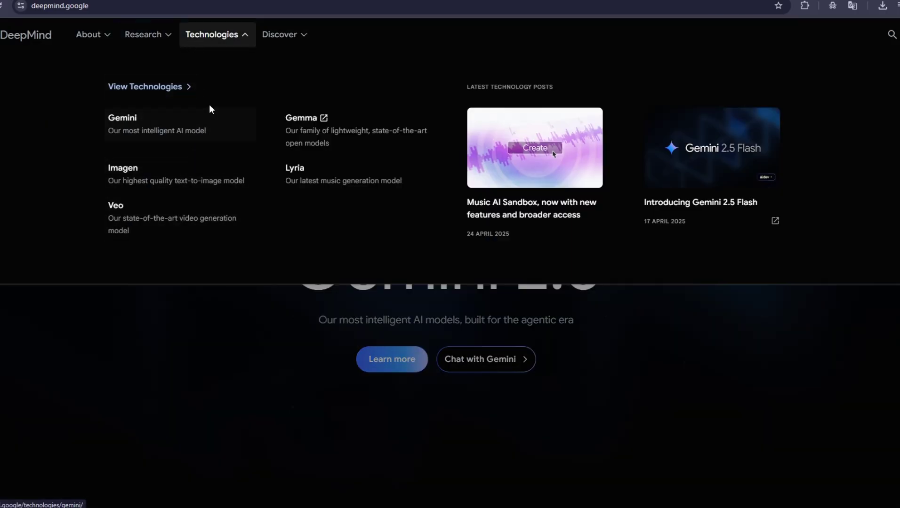
pyautogui.click(145, 221)
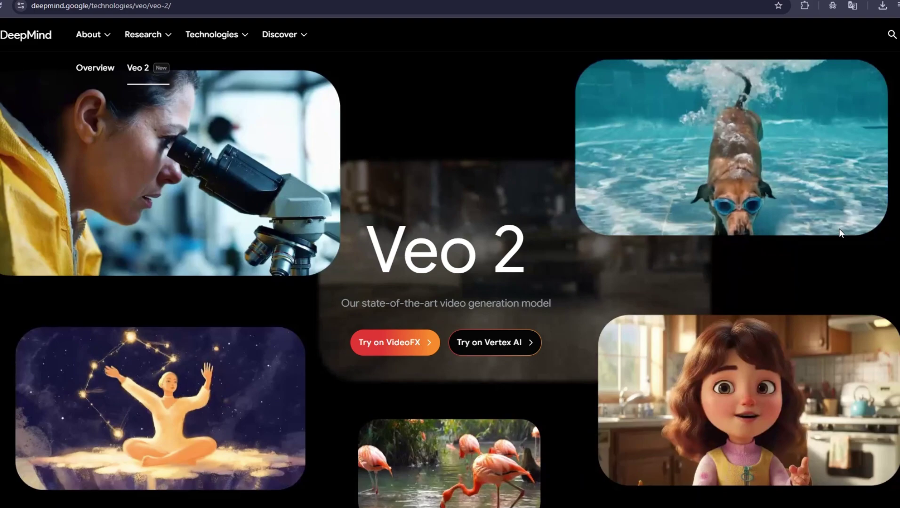
pyautogui.scroll(-5, 838, 232)
pyautogui.scroll(-3, 839, 238)
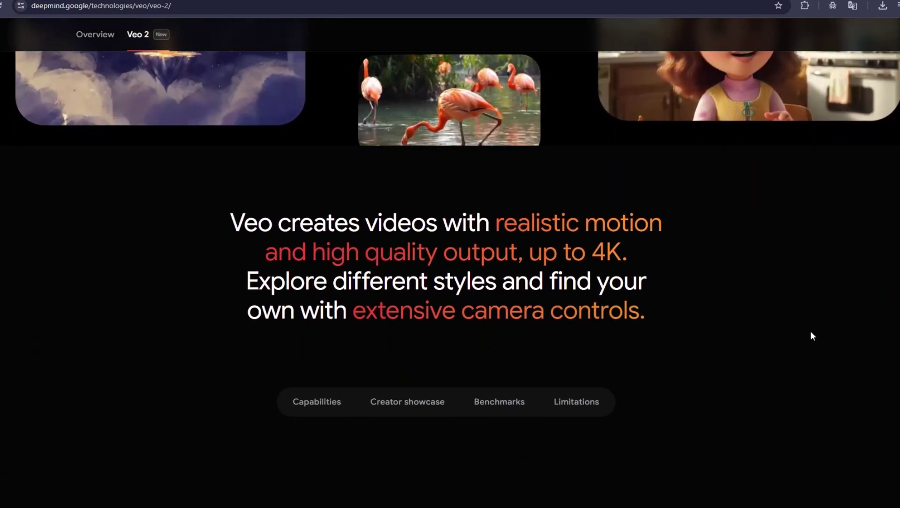
pyautogui.scroll(-2, 750, 341)
pyautogui.scroll(-5, 736, 347)
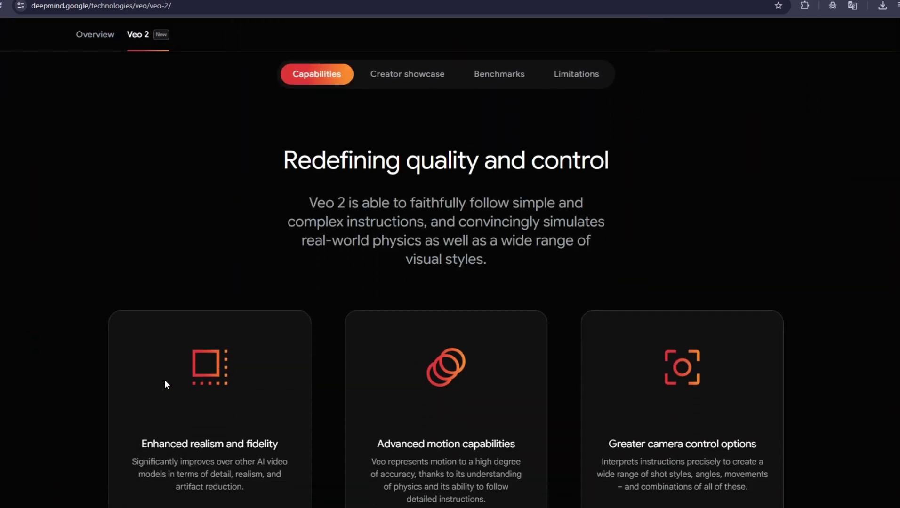
pyautogui.scroll(-5, 744, 352)
pyautogui.scroll(-2, 745, 352)
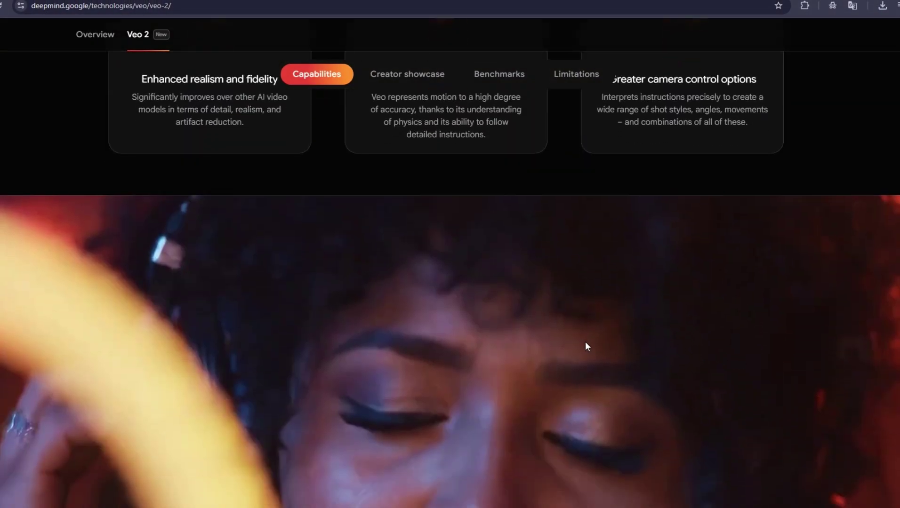
pyautogui.scroll(-4, 584, 341)
pyautogui.scroll(-4, 288, 348)
pyautogui.scroll(-3, 289, 349)
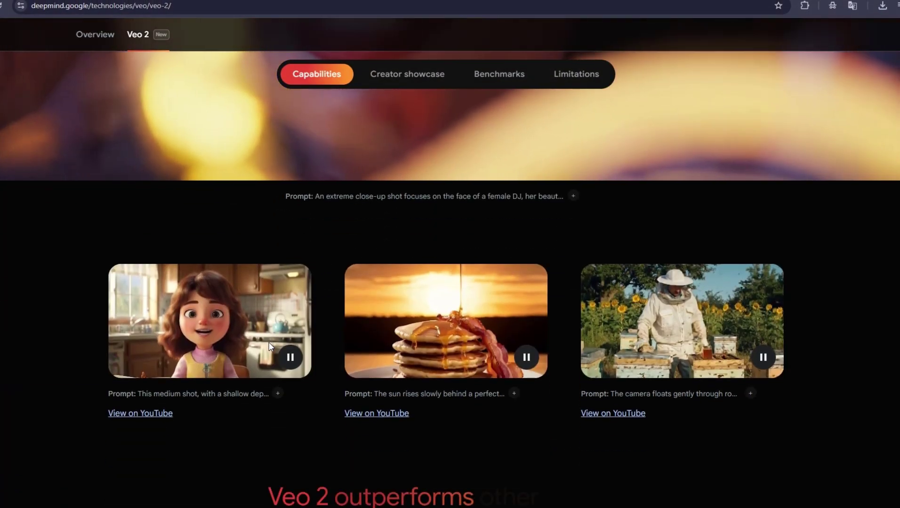
pyautogui.scroll(8, 562, 270)
pyautogui.scroll(5, 648, 264)
pyautogui.scroll(5, 648, 264)
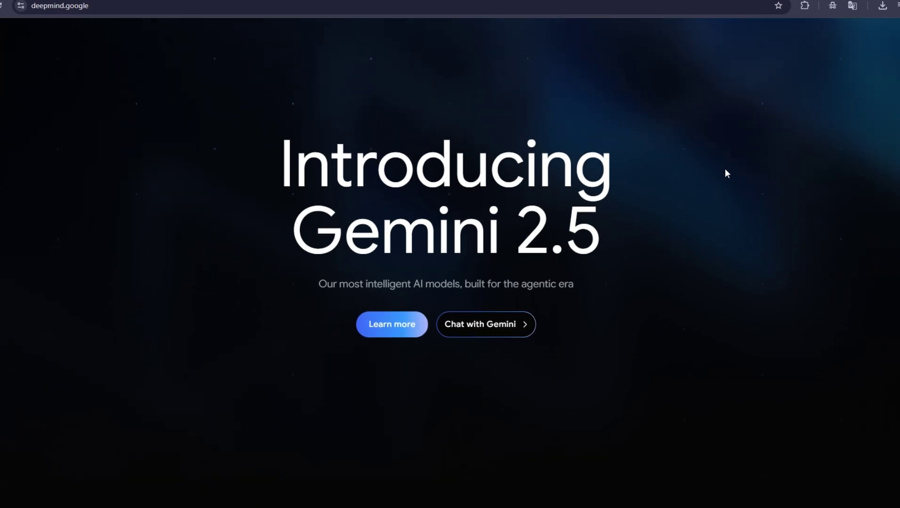
pyautogui.scroll(-3, 726, 173)
pyautogui.scroll(-3, 726, 173)
pyautogui.scroll(-3, 726, 173)
pyautogui.scroll(-3, 726, 173)
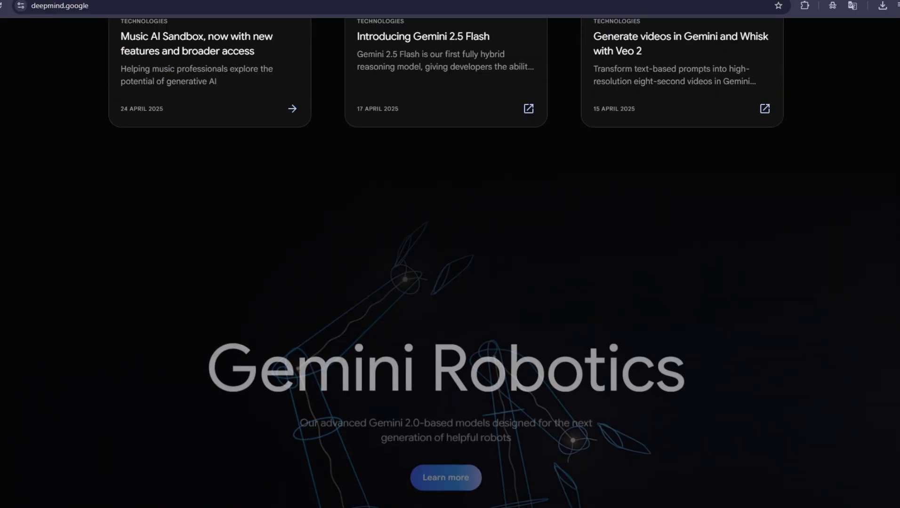
pyautogui.scroll(-5, 450, 281)
pyautogui.scroll(-5, 450, 281)
pyautogui.scroll(-5, 450, 281)
pyautogui.scroll(-5, 449, 281)
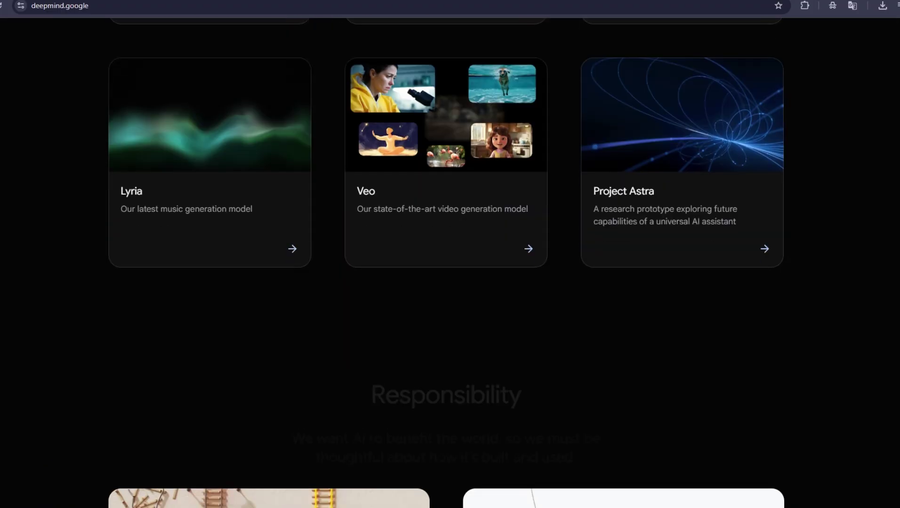
pyautogui.scroll(-5, 450, 281)
pyautogui.scroll(-5, 450, 281)
pyautogui.scroll(-5, 450, 281)
pyautogui.scroll(-2, 749, 396)
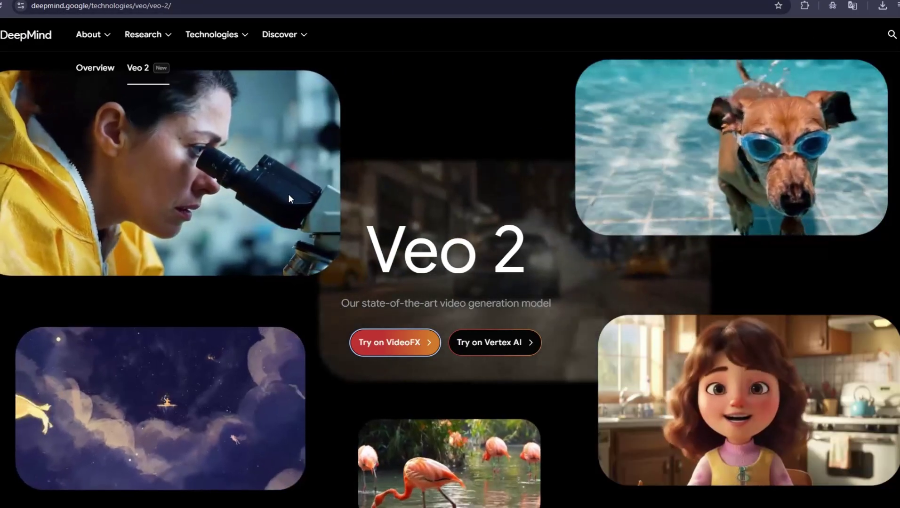
pyautogui.scroll(-3, 288, 199)
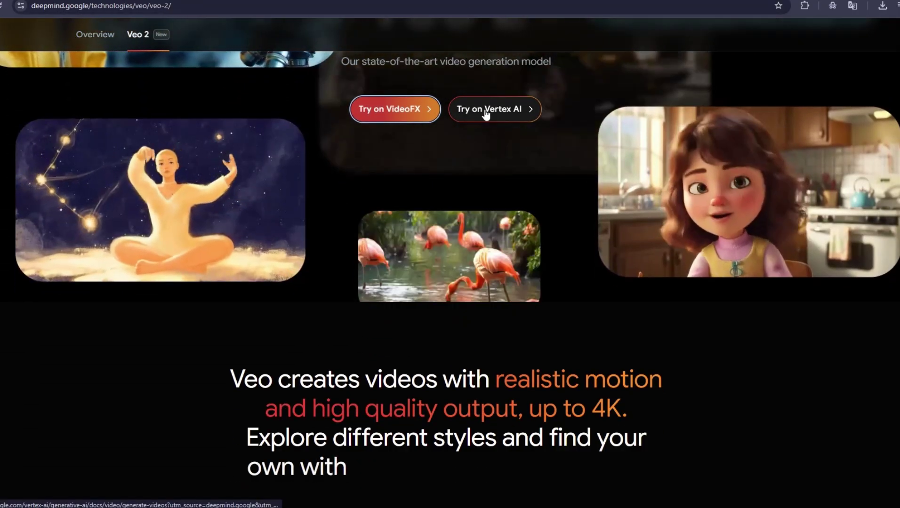
pyautogui.scroll(-2, 820, 212)
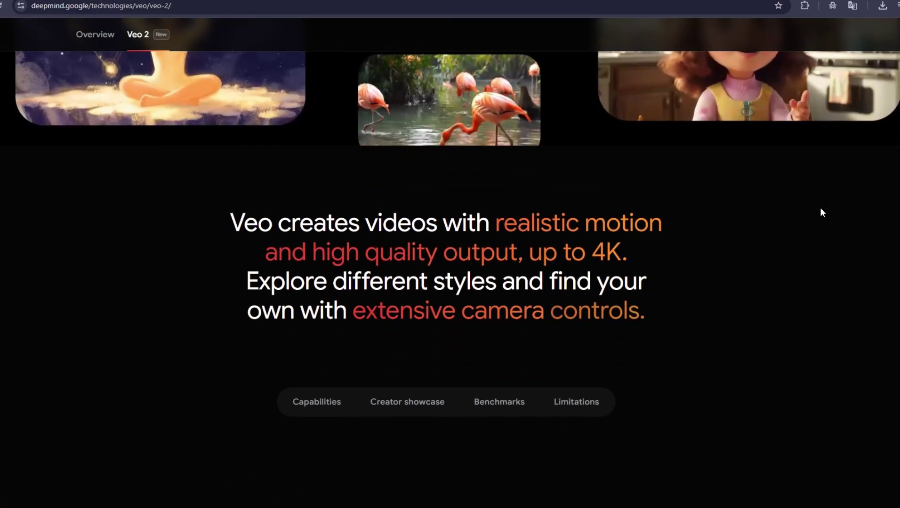
pyautogui.scroll(-3, 635, 377)
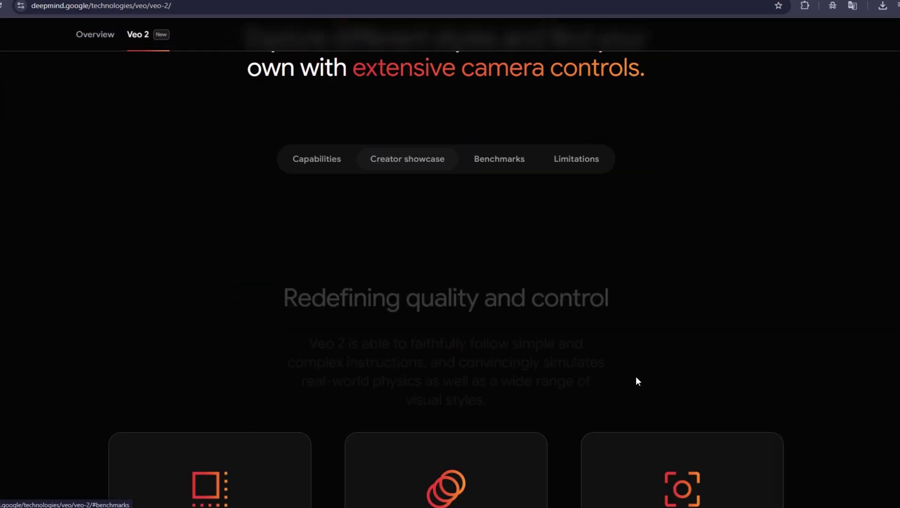
pyautogui.scroll(-5, 635, 376)
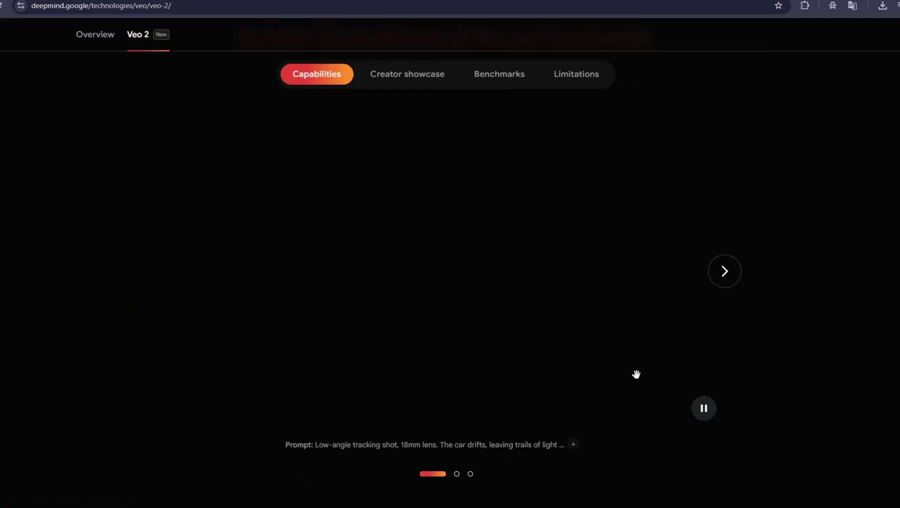
# Step: Advance the Veo 2 carousel two clips to the glowing-threads spiral video
pyautogui.click(724, 271)
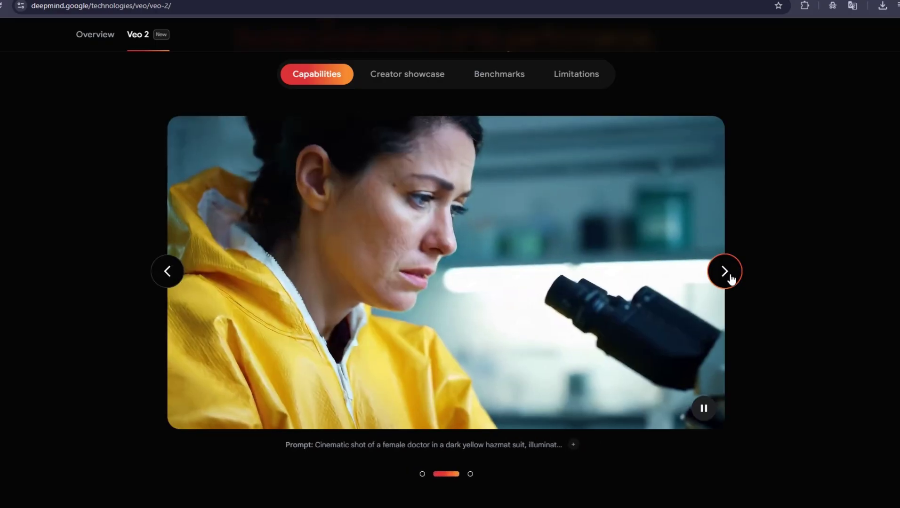
pyautogui.click(724, 271)
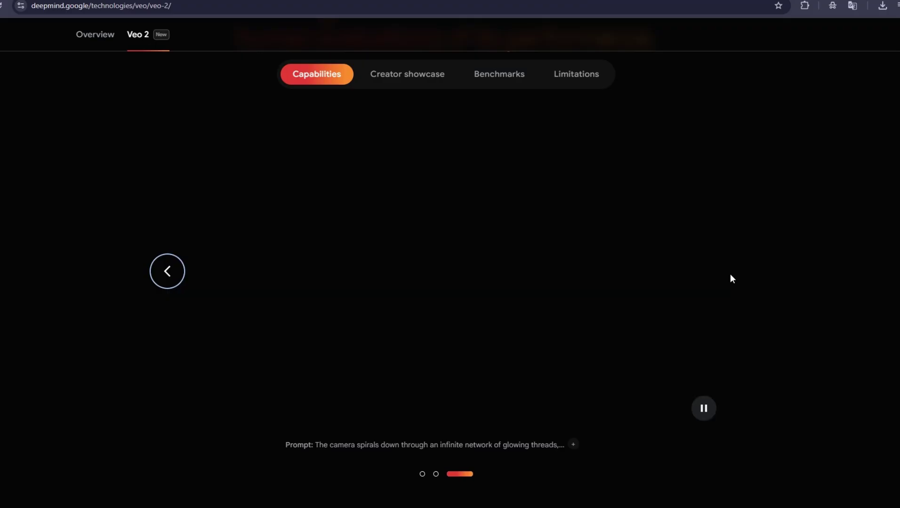
pyautogui.scroll(5, 729, 273)
pyautogui.scroll(5, 730, 274)
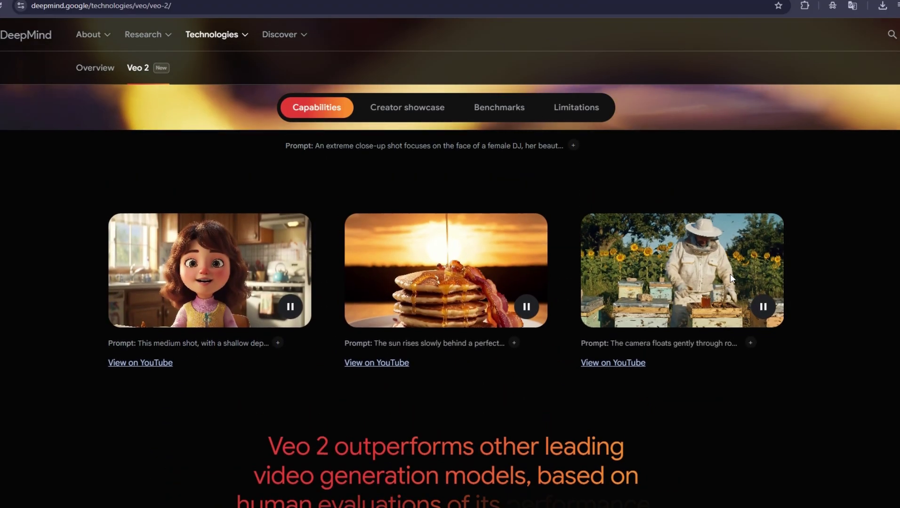
pyautogui.scroll(-5, 729, 274)
pyautogui.scroll(-4, 730, 274)
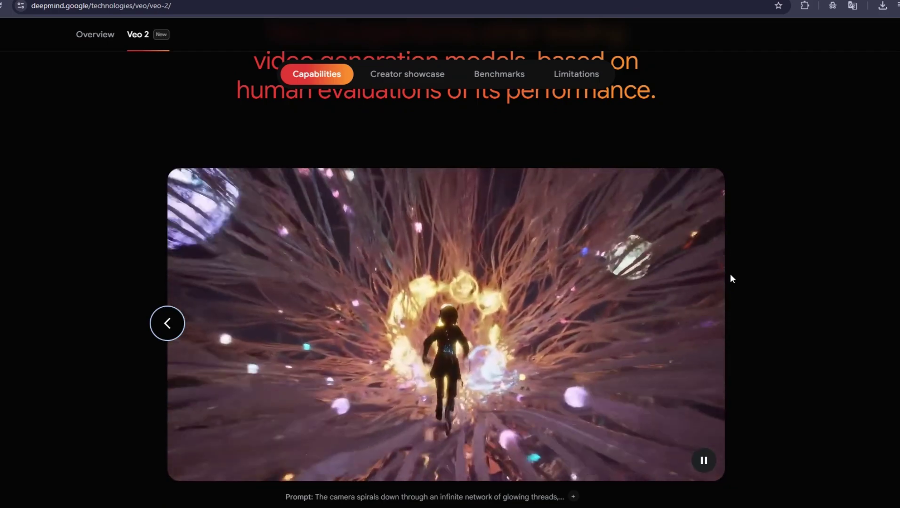
pyautogui.scroll(-2, 729, 273)
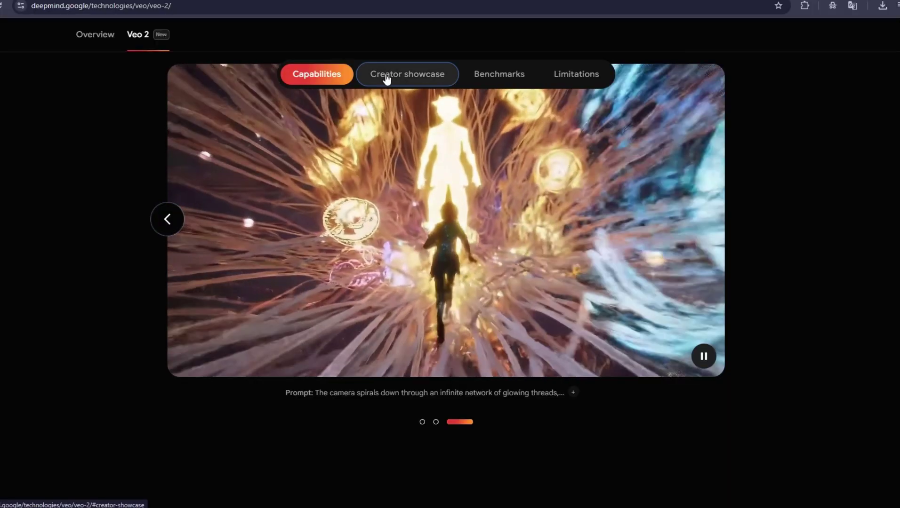
# Step: Jump through Veo 2's Creator showcase, Benchmarks and Limitations sections, ending on Creator showcase
pyautogui.click(386, 76)
pyautogui.click(499, 73)
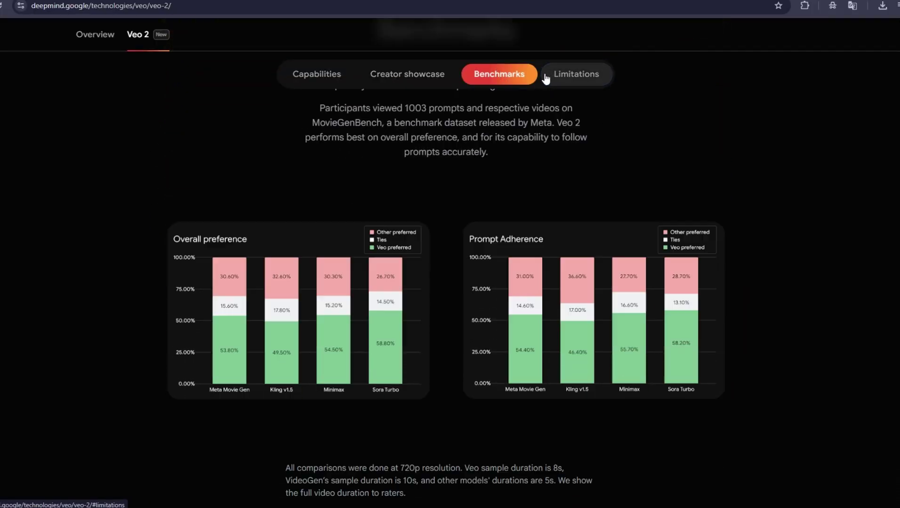
pyautogui.click(575, 74)
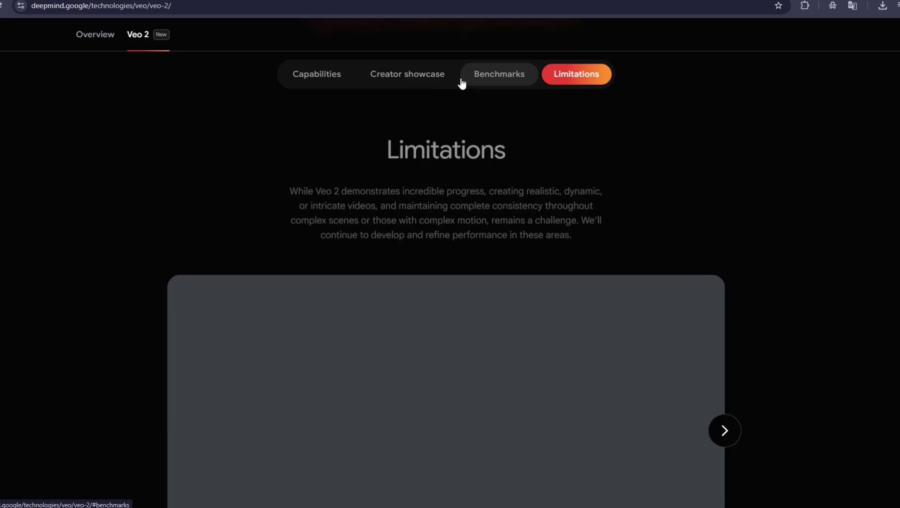
pyautogui.click(407, 74)
pyautogui.scroll(3, 402, 252)
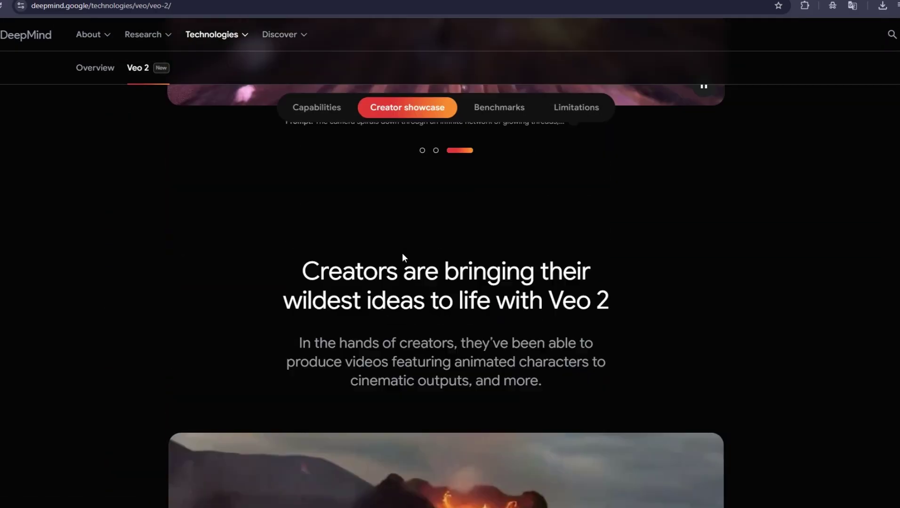
pyautogui.scroll(5, 402, 252)
pyautogui.scroll(5, 349, 270)
pyautogui.scroll(5, 349, 270)
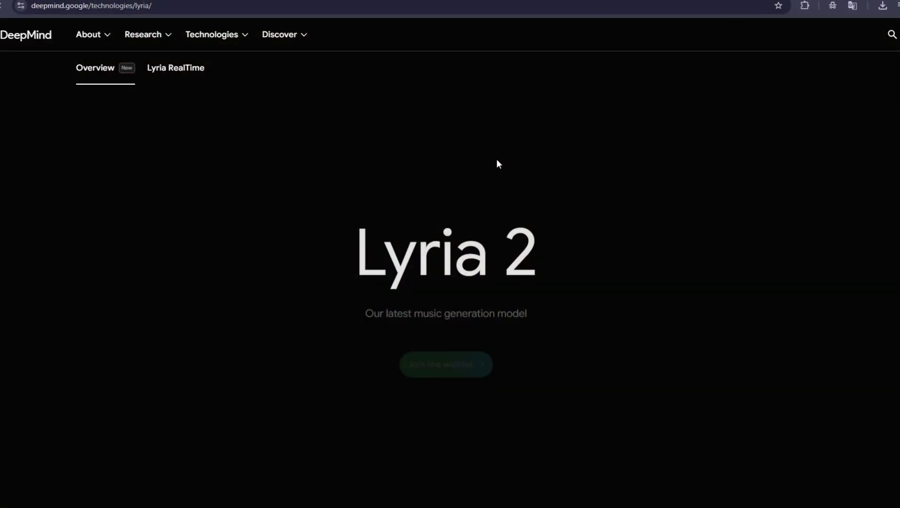
pyautogui.scroll(-3, 721, 167)
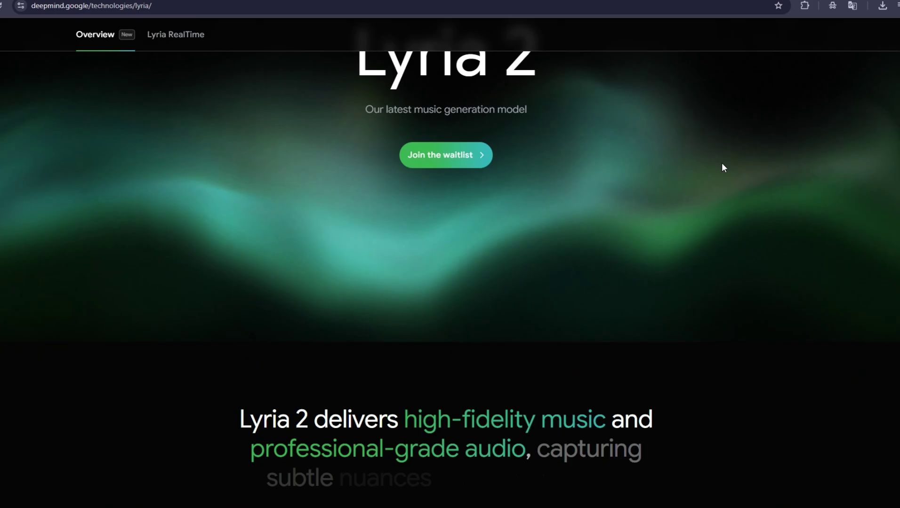
pyautogui.scroll(-3, 722, 167)
pyautogui.scroll(-2, 721, 167)
pyautogui.scroll(-2, 653, 180)
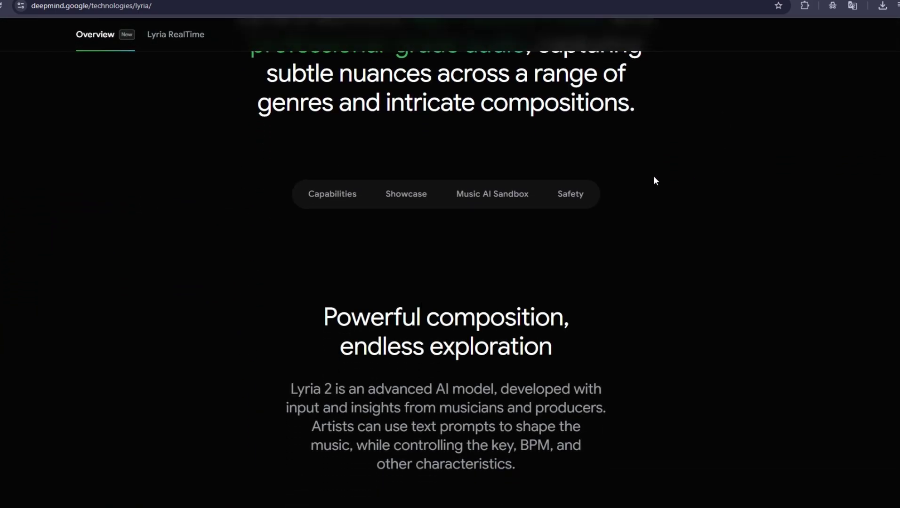
# Step: Browse Lyria 2's Capabilities and Showcase sections, then switch to Lyria RealTime
pyautogui.click(325, 196)
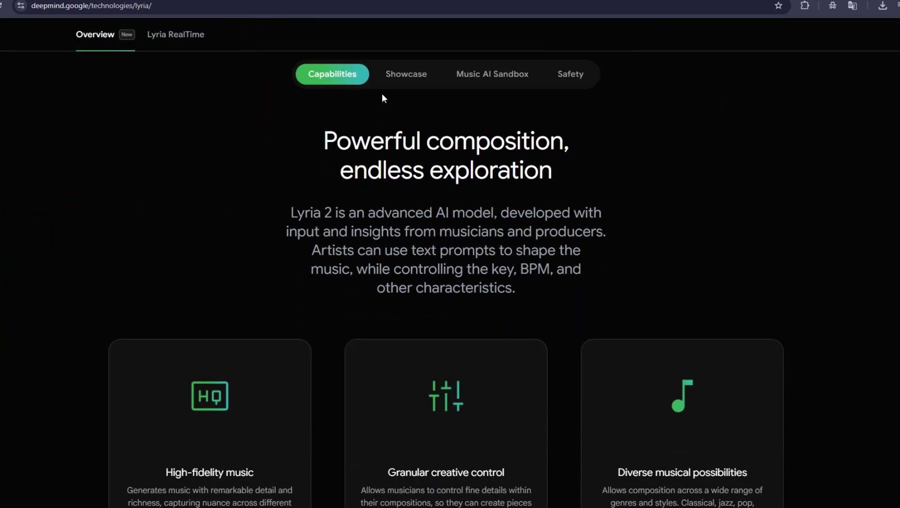
pyautogui.click(393, 77)
pyautogui.scroll(-3, 651, 193)
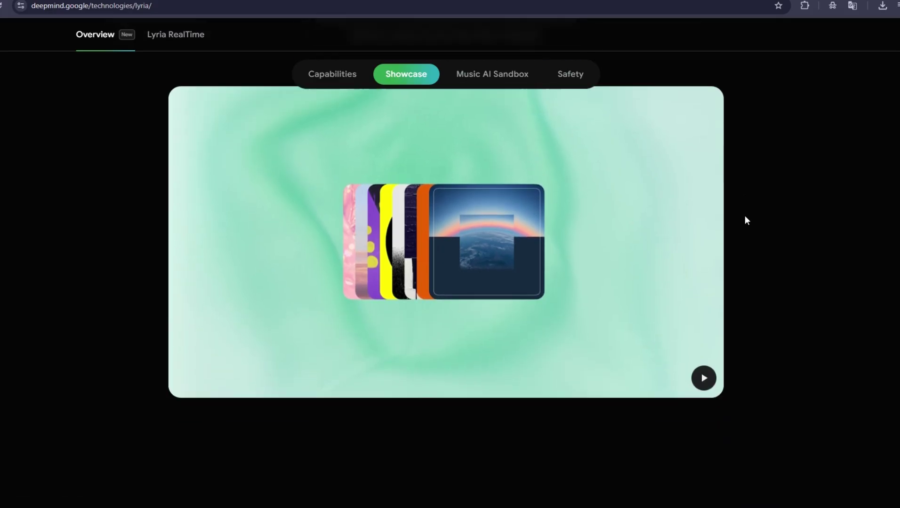
pyautogui.scroll(-2, 744, 215)
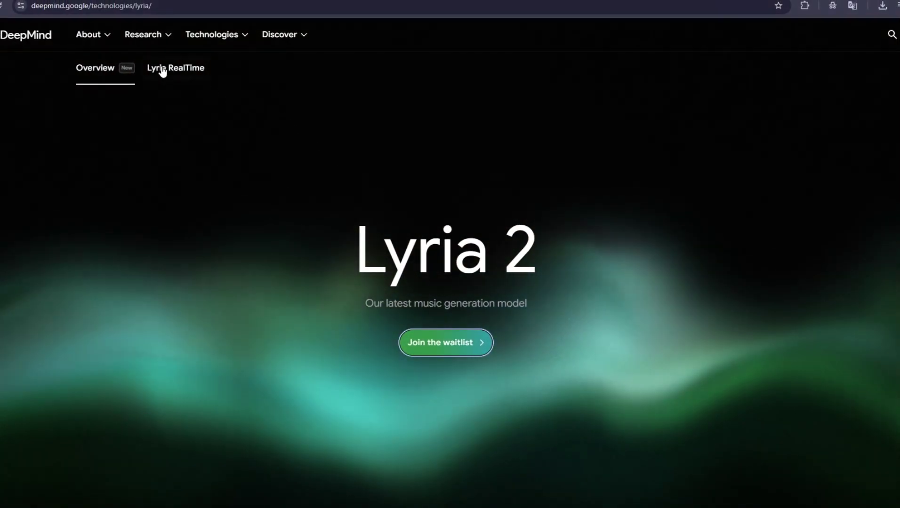
pyautogui.click(175, 67)
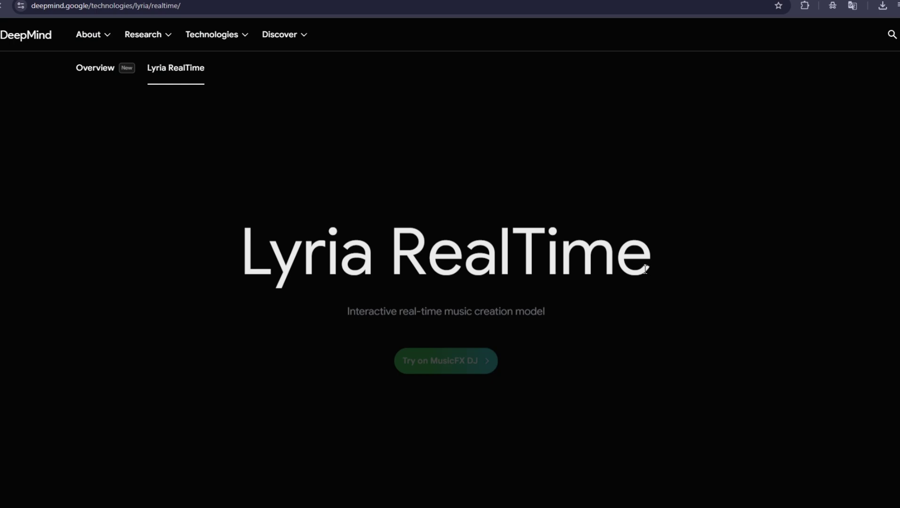
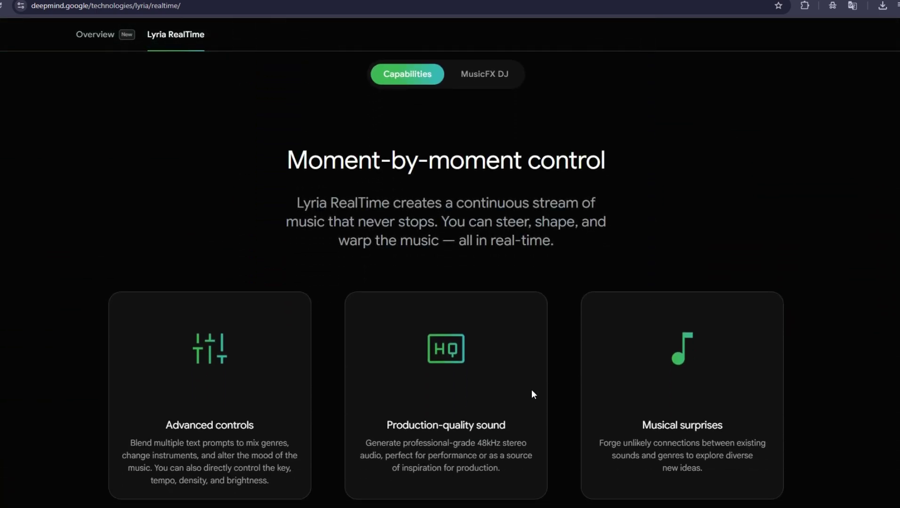
pyautogui.scroll(-3, 531, 388)
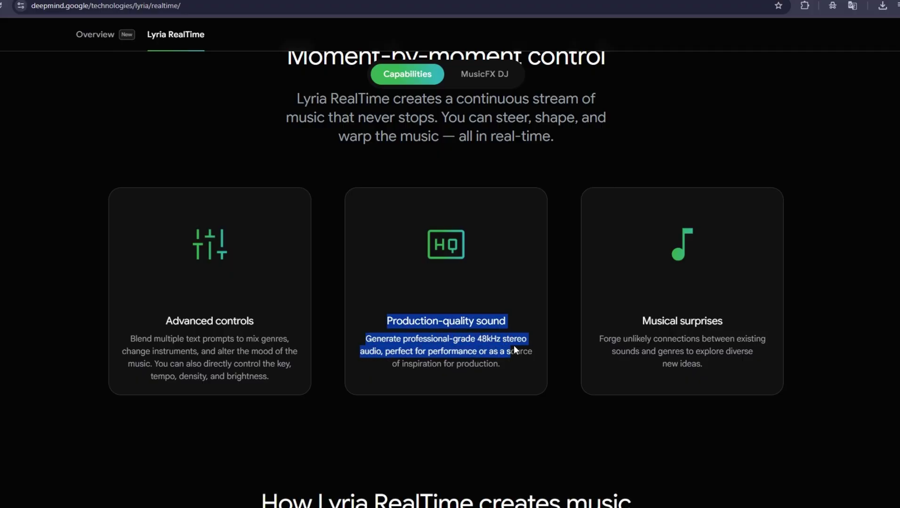
# Step: Clear leftover text selections, try MusicFX DJ, then bring up the Technologies menu for Gemini
pyautogui.click(529, 376)
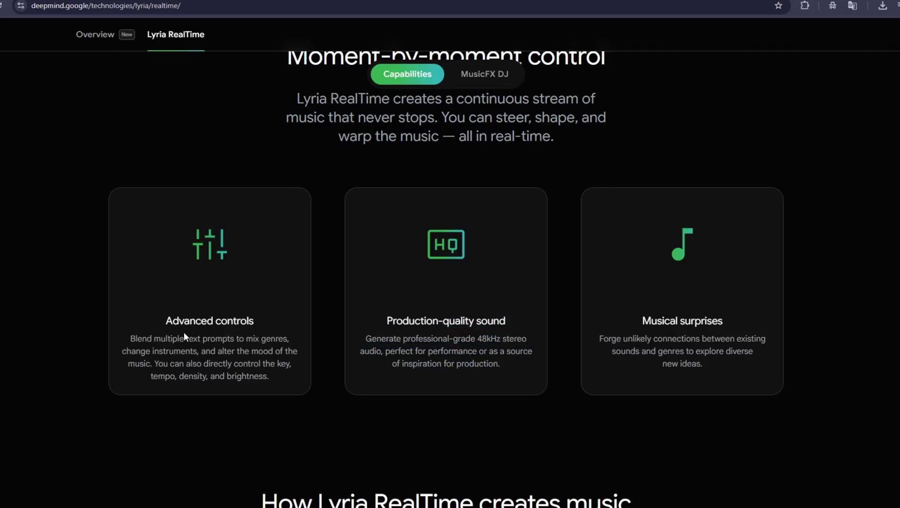
pyautogui.click(277, 379)
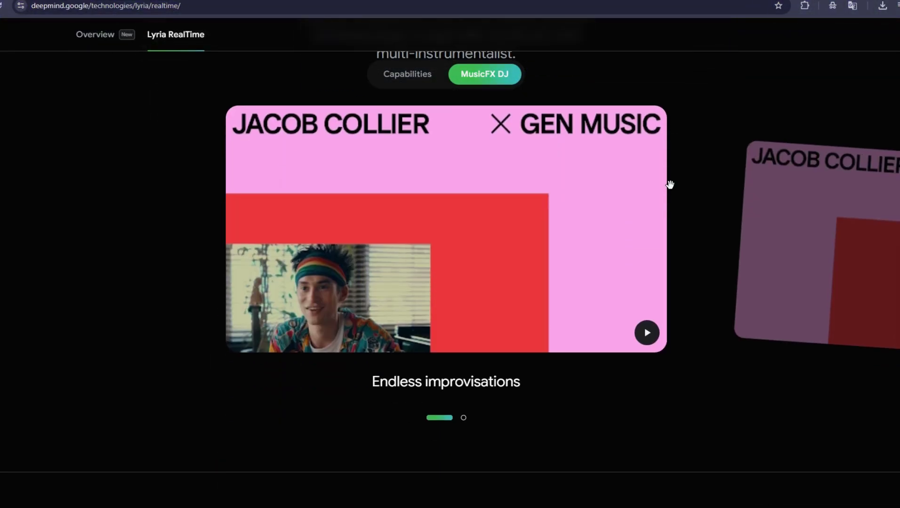
pyautogui.scroll(4, 670, 184)
pyautogui.scroll(4, 670, 185)
pyautogui.scroll(3, 670, 184)
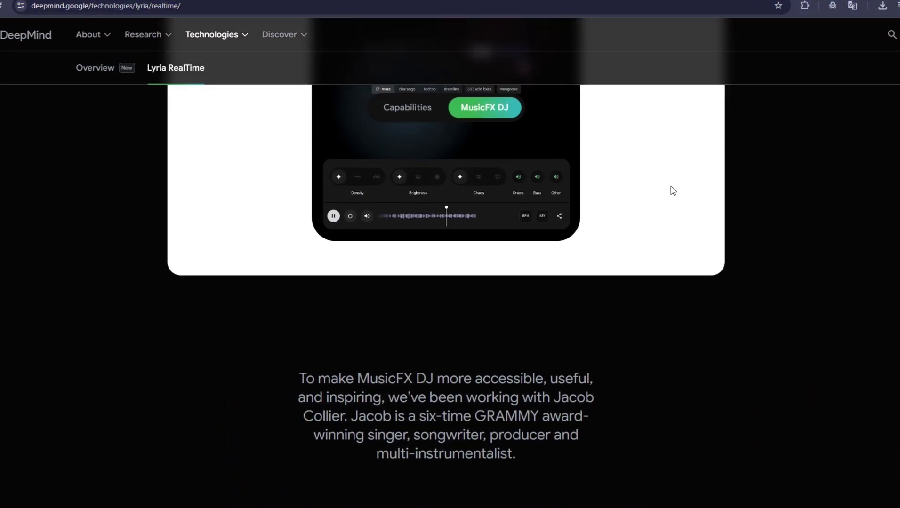
pyautogui.scroll(2, 670, 184)
pyautogui.scroll(2, 670, 188)
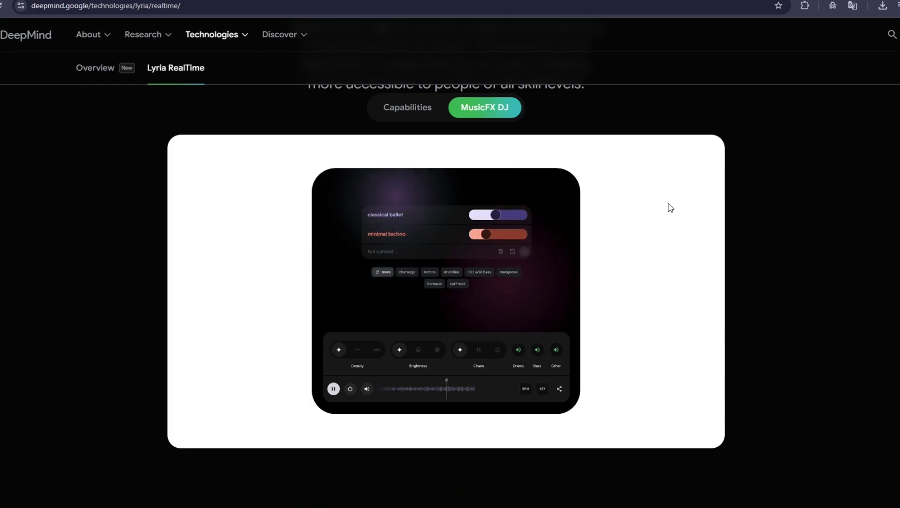
pyautogui.scroll(5, 669, 207)
pyautogui.scroll(2, 666, 207)
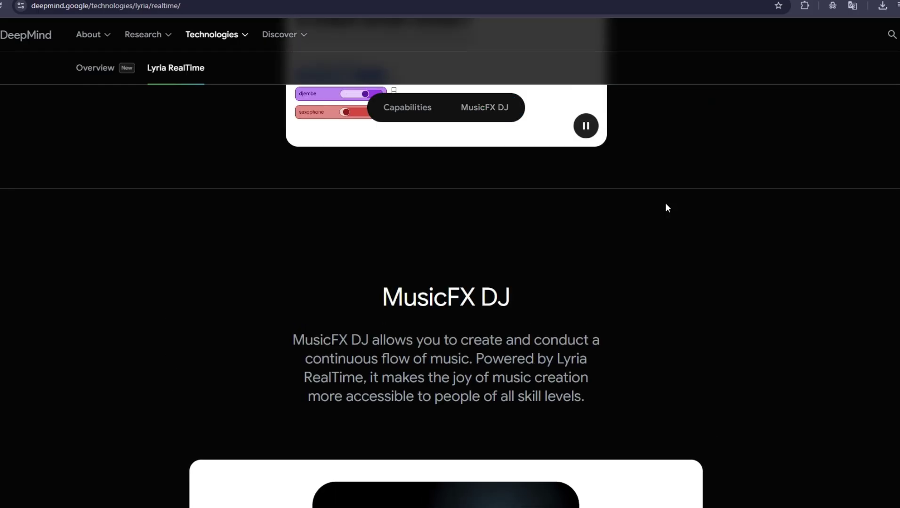
pyautogui.scroll(5, 665, 219)
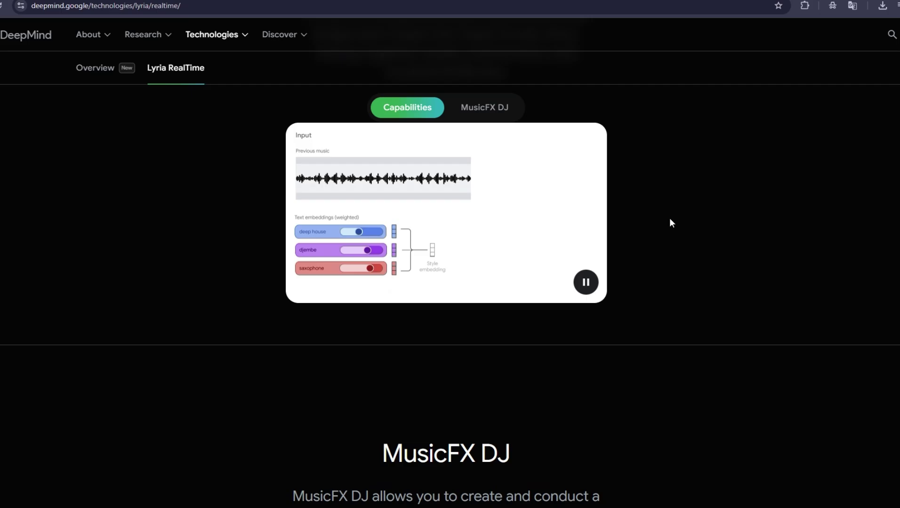
pyautogui.scroll(2, 669, 217)
pyautogui.scroll(3, 669, 221)
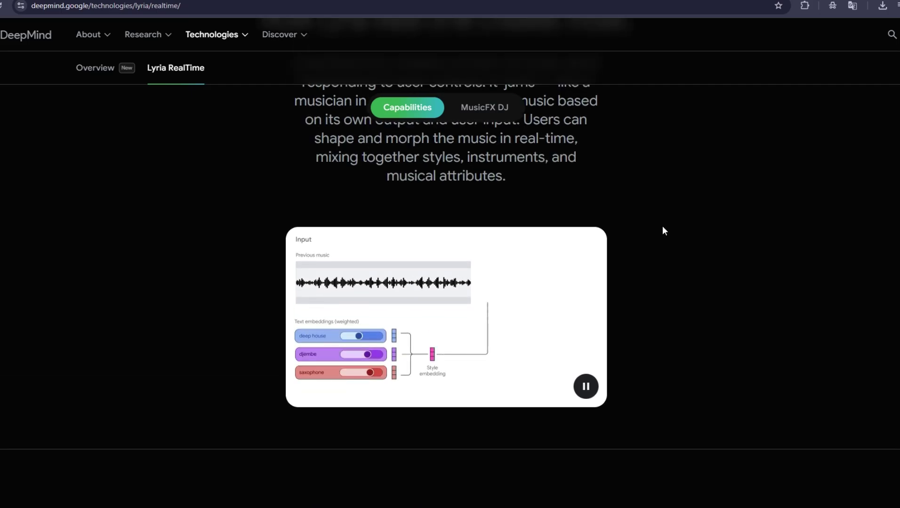
pyautogui.scroll(5, 662, 225)
pyautogui.scroll(5, 662, 226)
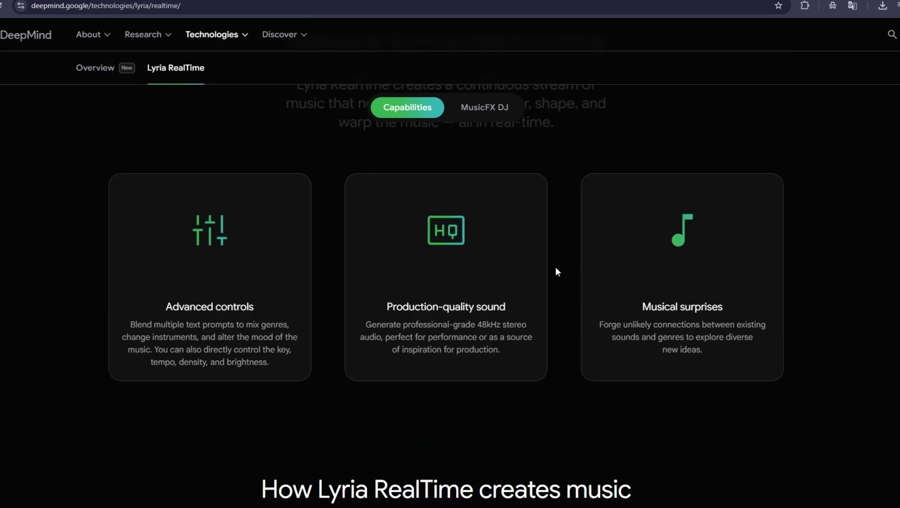
pyautogui.scroll(4, 555, 267)
pyautogui.scroll(5, 516, 278)
pyautogui.scroll(5, 516, 278)
pyautogui.scroll(3, 516, 278)
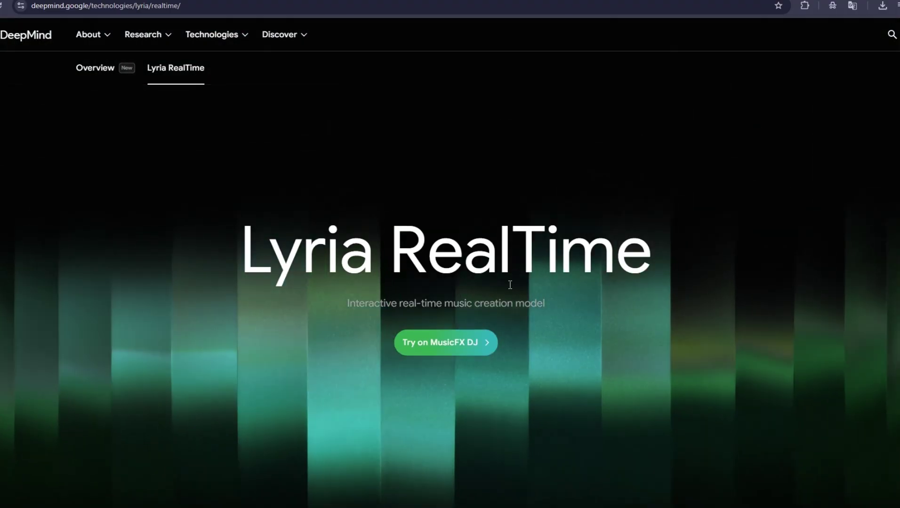
pyautogui.click(483, 346)
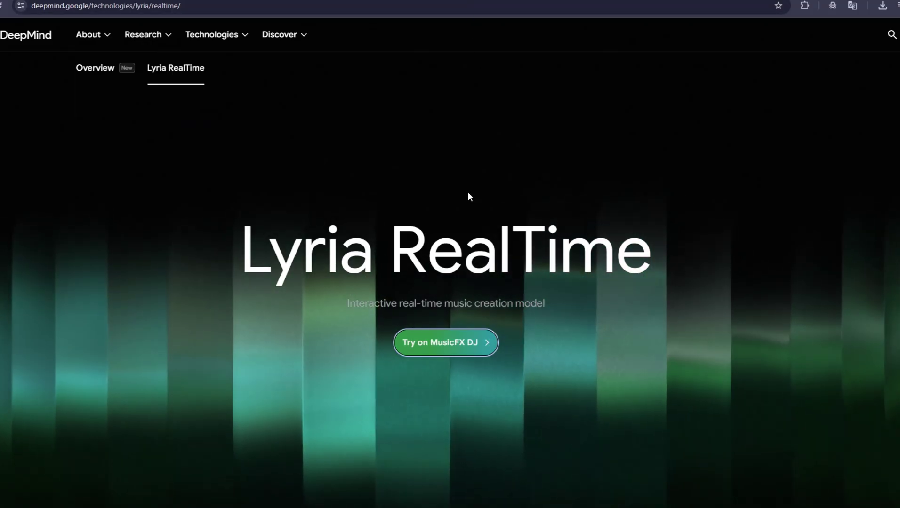
pyautogui.click(211, 35)
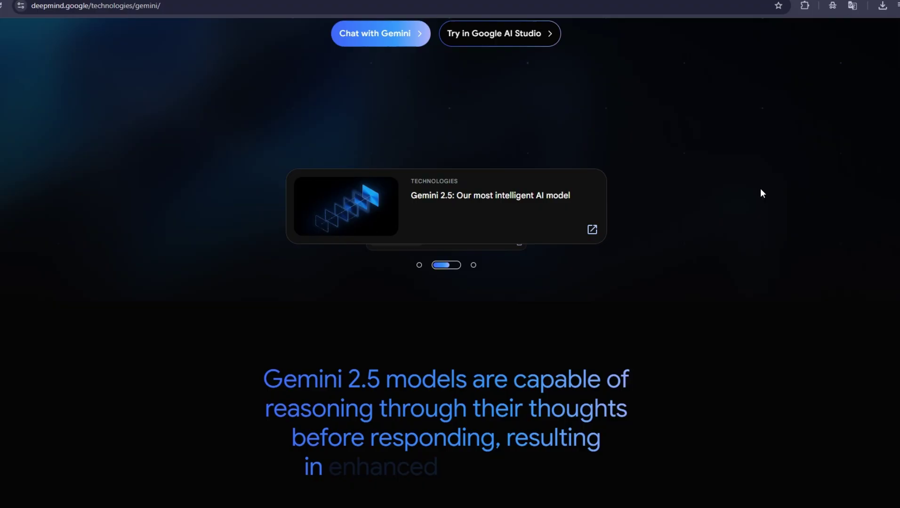
pyautogui.scroll(-3, 760, 188)
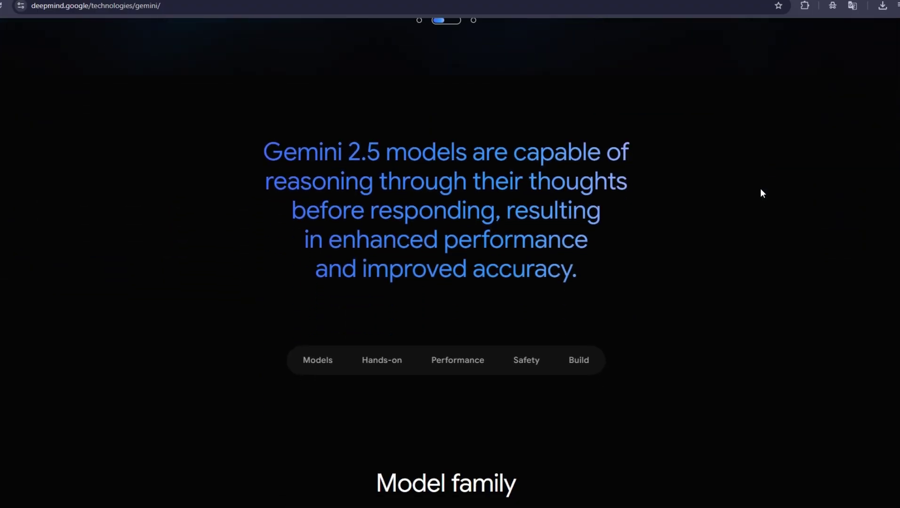
pyautogui.scroll(-5, 760, 188)
pyautogui.scroll(-3, 760, 188)
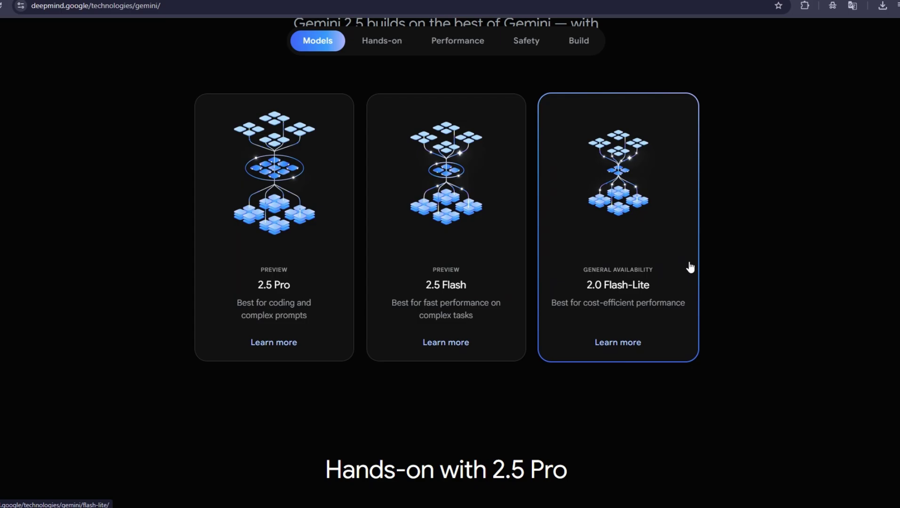
pyautogui.scroll(-4, 747, 266)
pyautogui.scroll(-3, 747, 265)
pyautogui.scroll(-3, 747, 266)
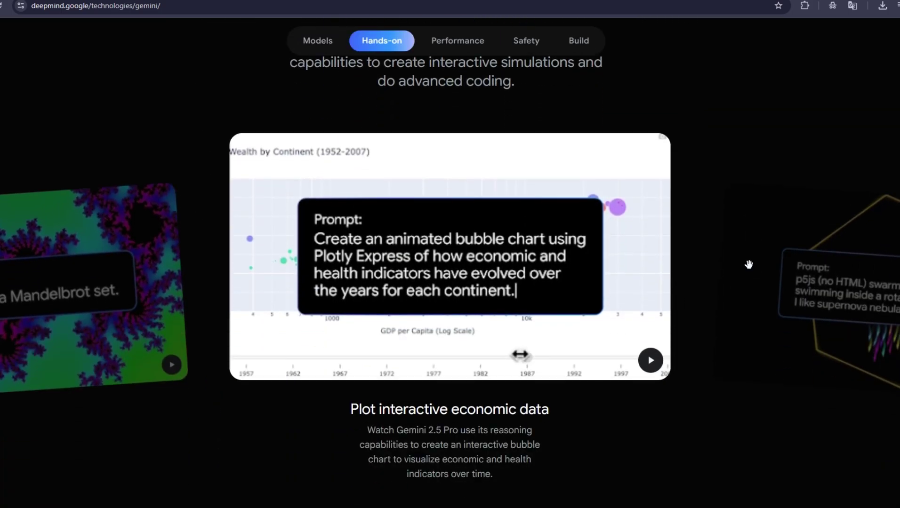
pyautogui.scroll(-3, 749, 265)
pyautogui.scroll(-4, 749, 265)
pyautogui.scroll(-5, 749, 265)
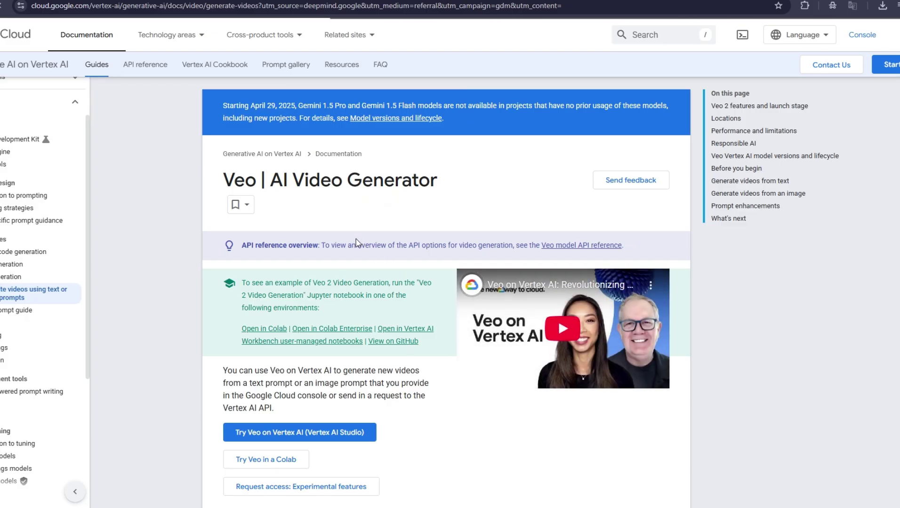
pyautogui.scroll(-2, 356, 243)
pyautogui.scroll(-3, 357, 243)
pyautogui.scroll(3, 442, 128)
pyautogui.scroll(1, 442, 128)
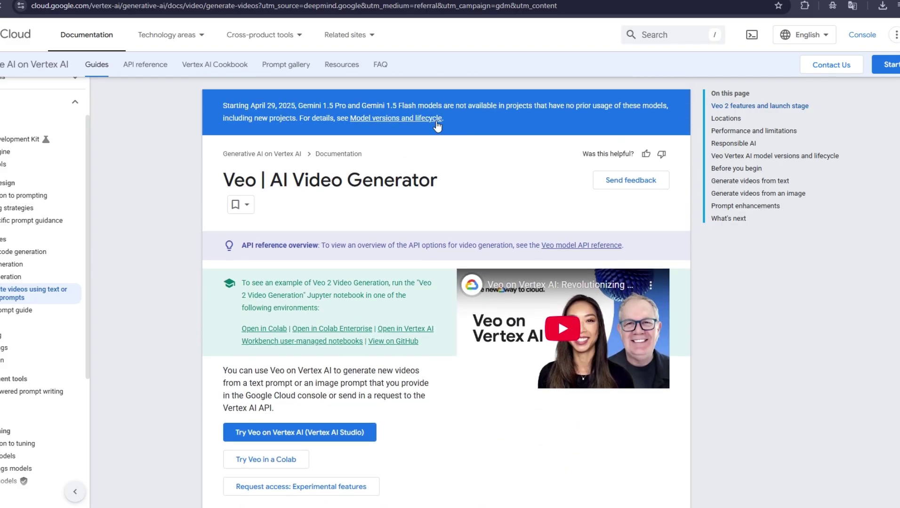
# Step: Switch back to the DeepMind Veo 2 tab, then return to the Technologies model listing
pyautogui.hotkey('ctrl', 'Tab')
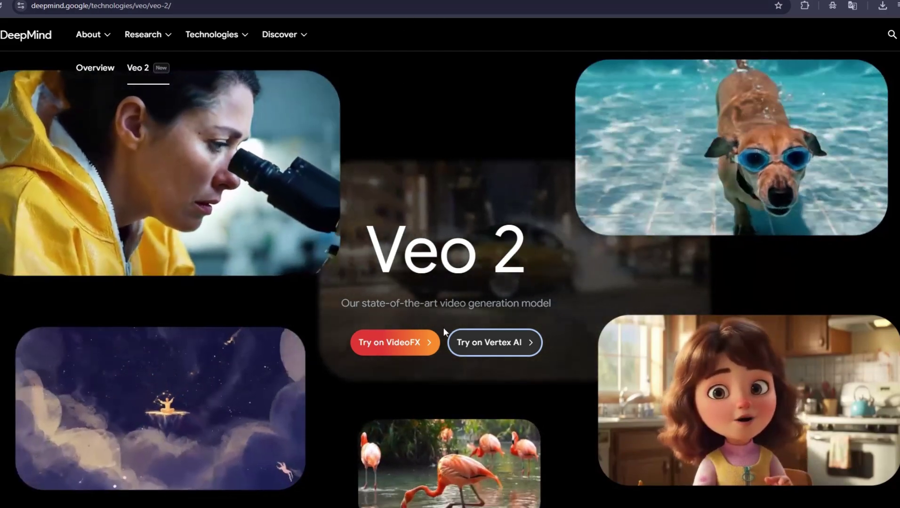
pyautogui.scroll(-3, 460, 421)
pyautogui.scroll(-2, 462, 421)
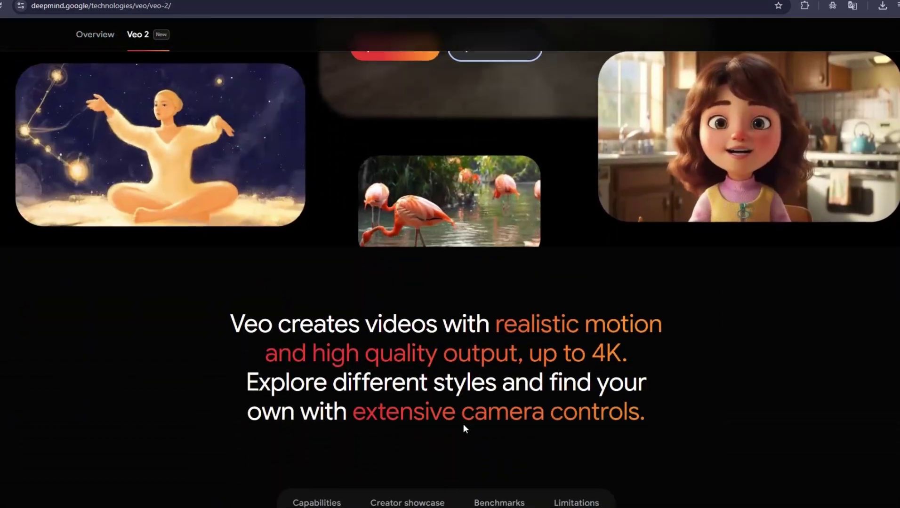
pyautogui.scroll(-4, 463, 424)
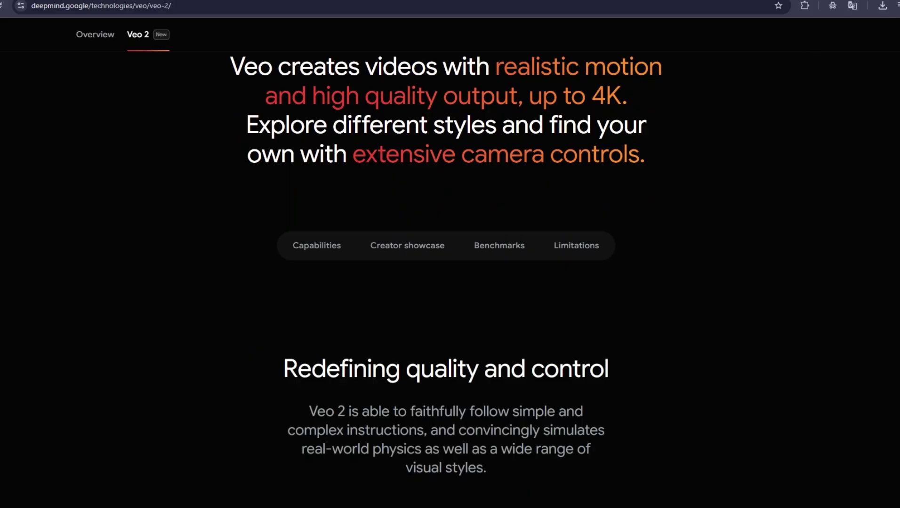
pyautogui.scroll(4, 517, 175)
pyautogui.scroll(4, 517, 175)
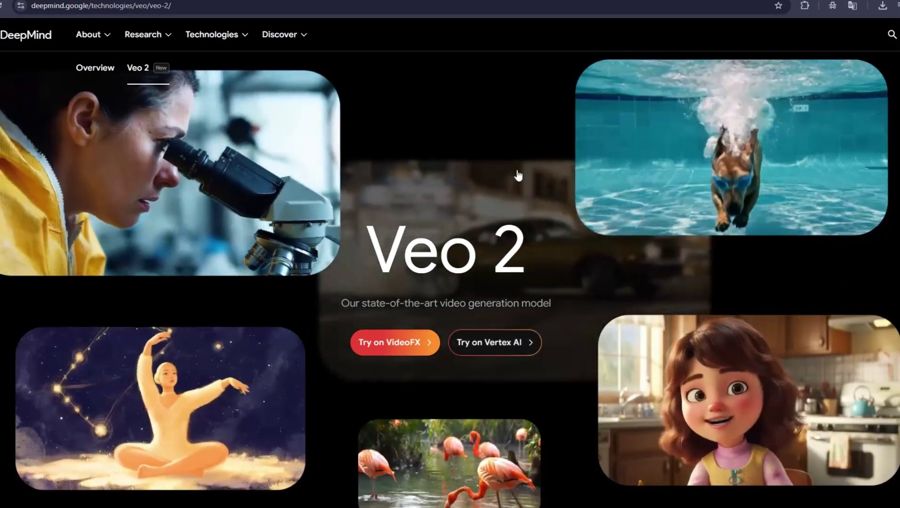
pyautogui.hotkey('alt', 'Left')
pyautogui.scroll(-3, 617, 285)
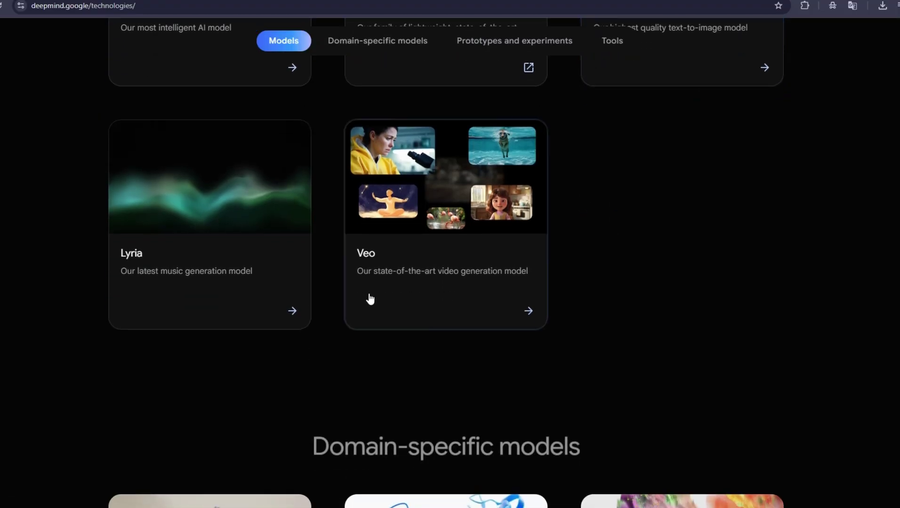
# Step: Open the Lyria page, switch to Lyria RealTime, and jump to its MusicFX DJ and Capabilities sections
pyautogui.click(129, 259)
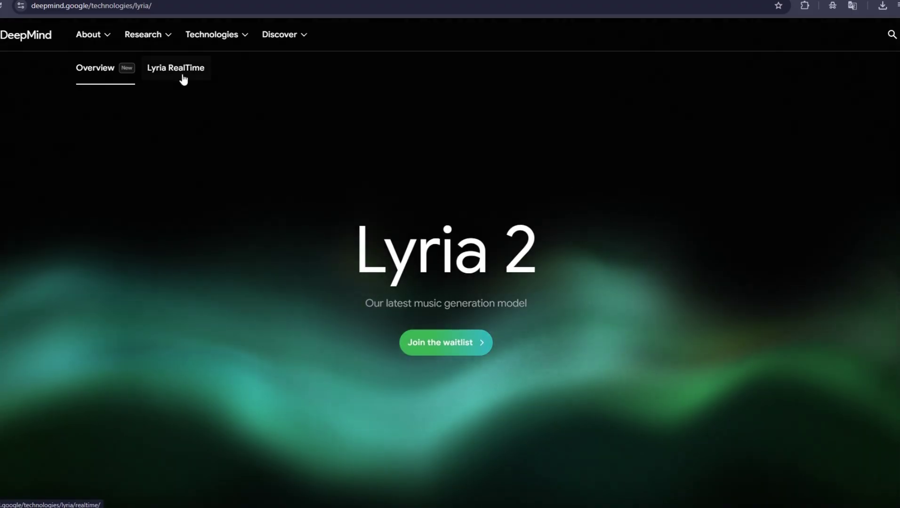
pyautogui.click(183, 74)
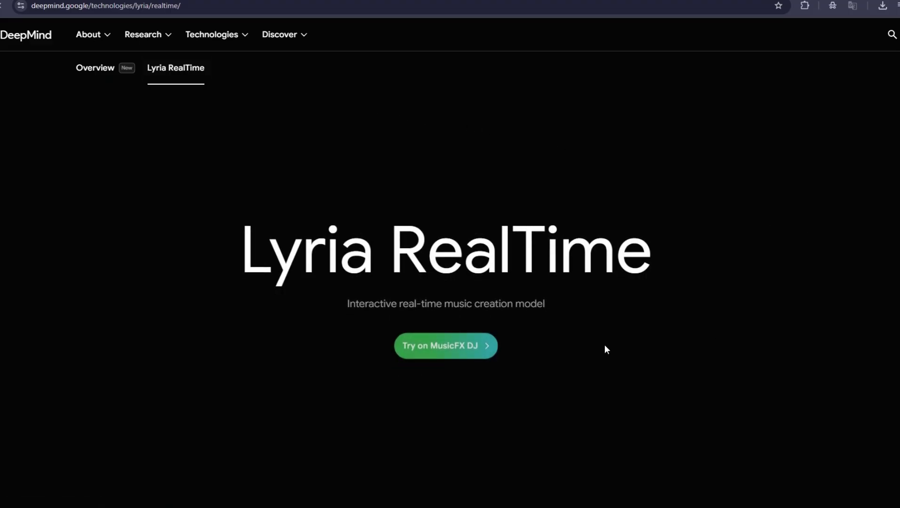
pyautogui.scroll(-5, 581, 280)
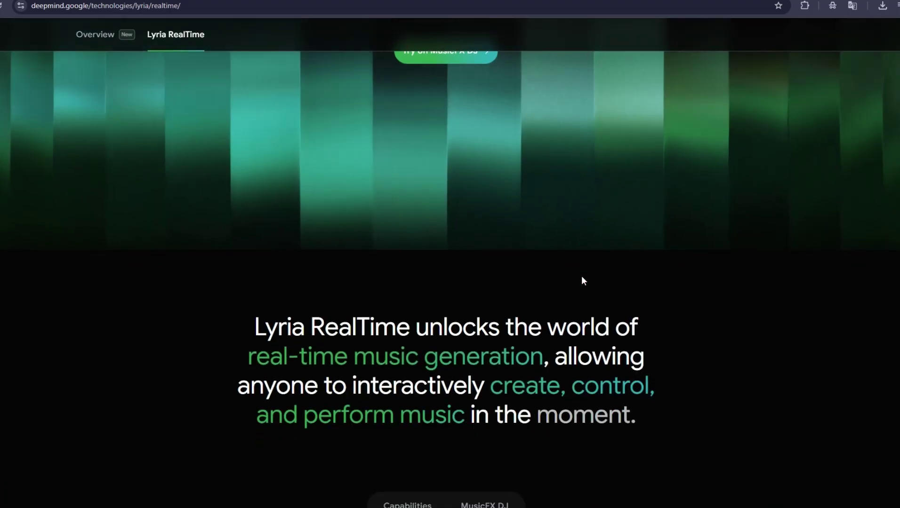
pyautogui.scroll(-4, 581, 280)
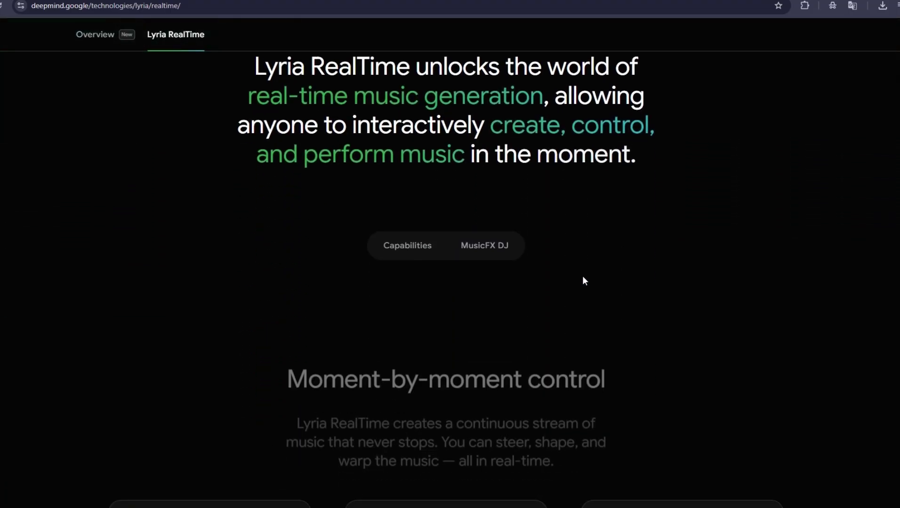
pyautogui.click(484, 243)
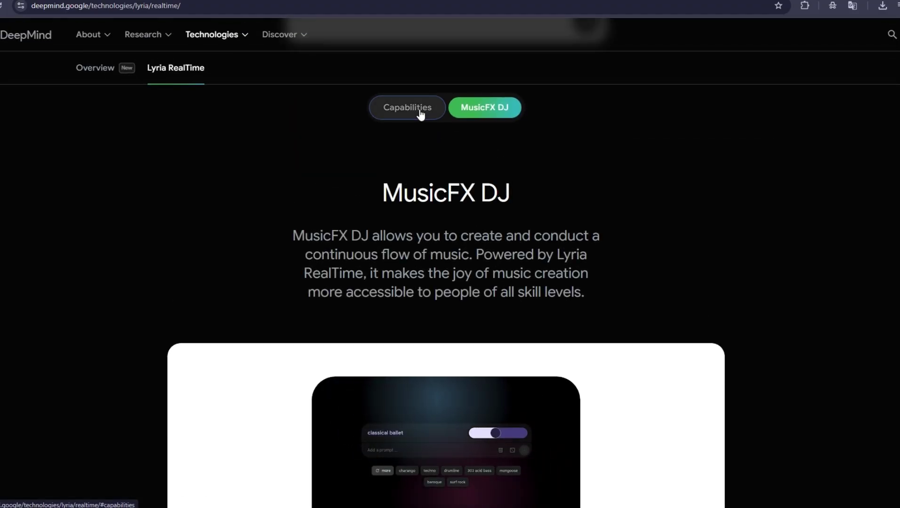
pyautogui.click(407, 108)
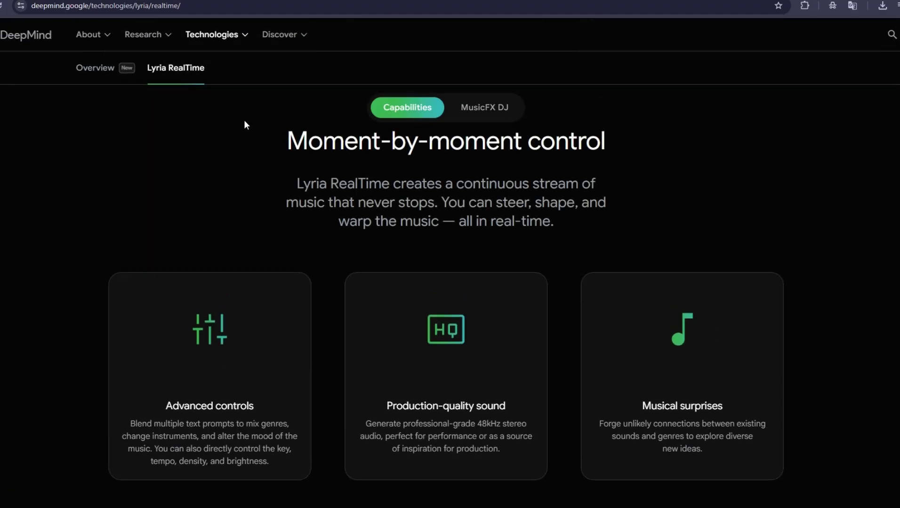
# Step: Go back from Lyria RealTime to the Technologies overview page
pyautogui.hotkey('alt', 'Left')
pyautogui.hotkey('alt', 'Left')
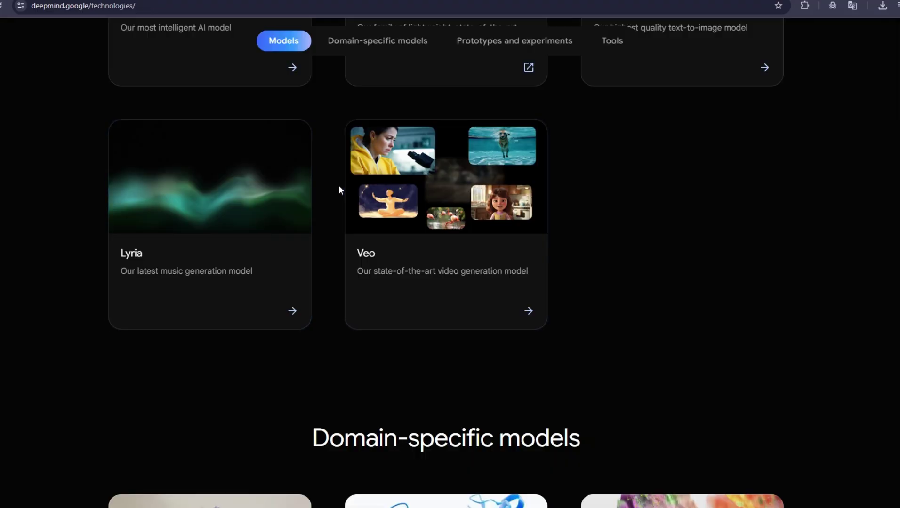
pyautogui.scroll(3, 729, 229)
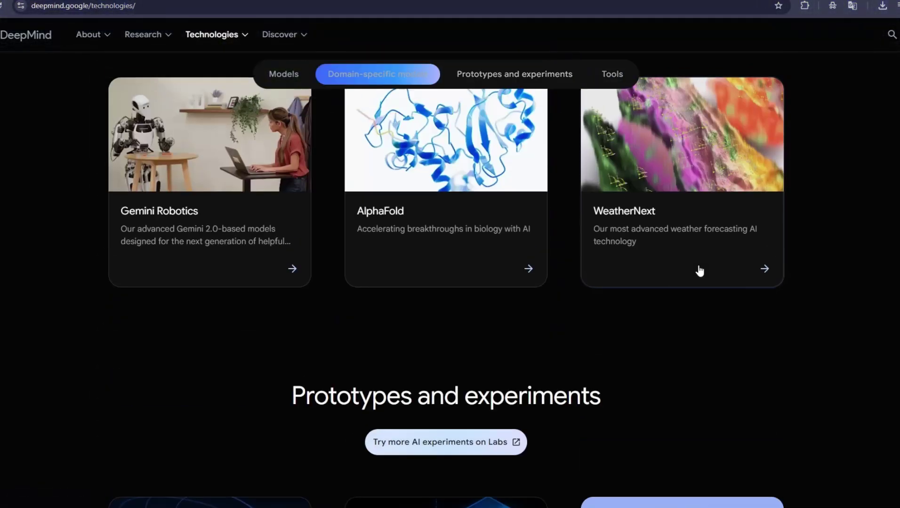
pyautogui.scroll(5, 699, 271)
pyautogui.scroll(5, 700, 271)
pyautogui.scroll(5, 699, 271)
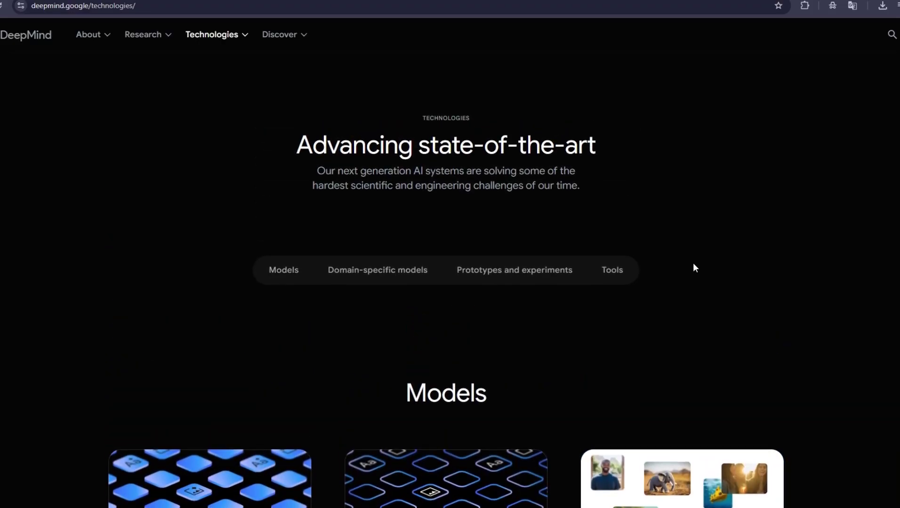
# Step: Return to the DeepMind homepage via the logo and switch to the next browser tab
pyautogui.click(26, 34)
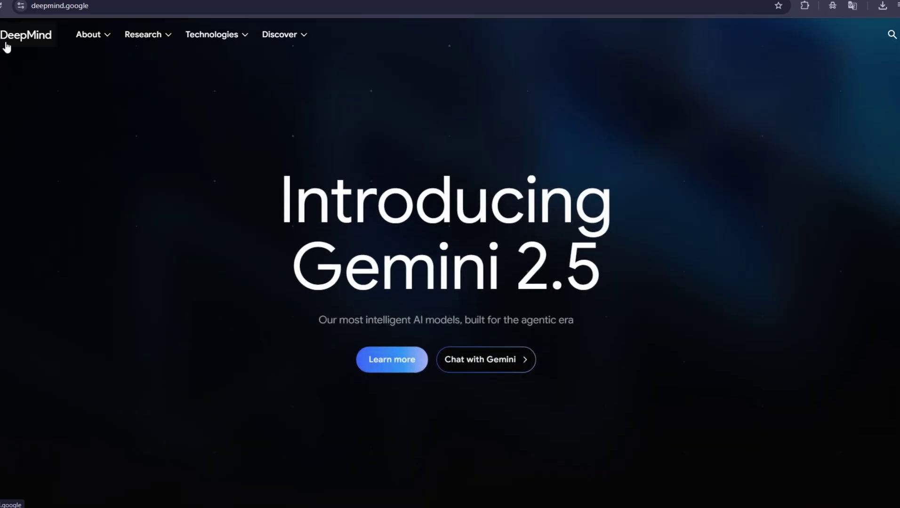
pyautogui.scroll(-3, 450, 281)
pyautogui.scroll(3, 449, 281)
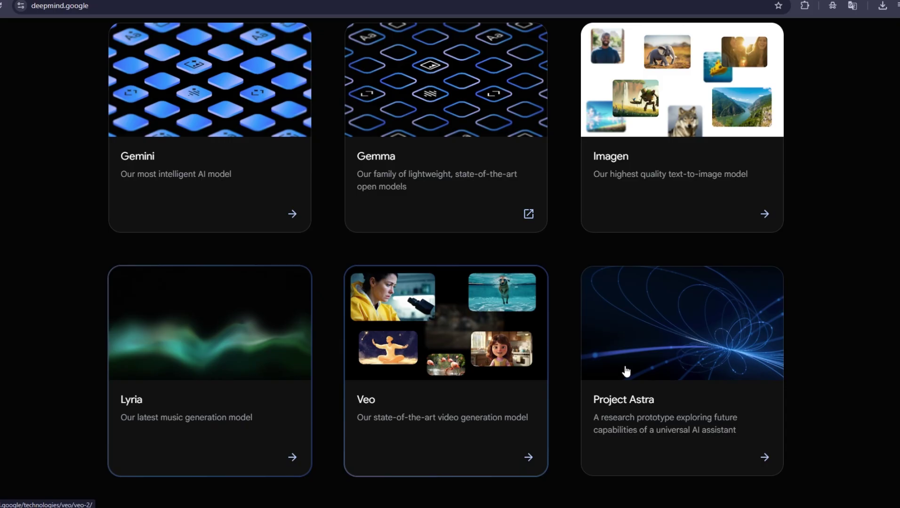
pyautogui.scroll(-5, 685, 370)
pyautogui.scroll(-5, 685, 370)
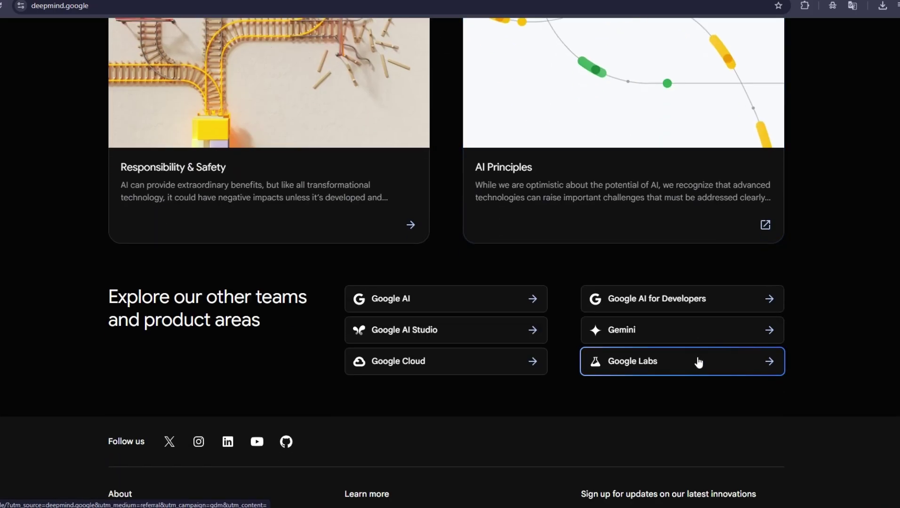
pyautogui.scroll(8, 698, 362)
pyautogui.scroll(8, 696, 356)
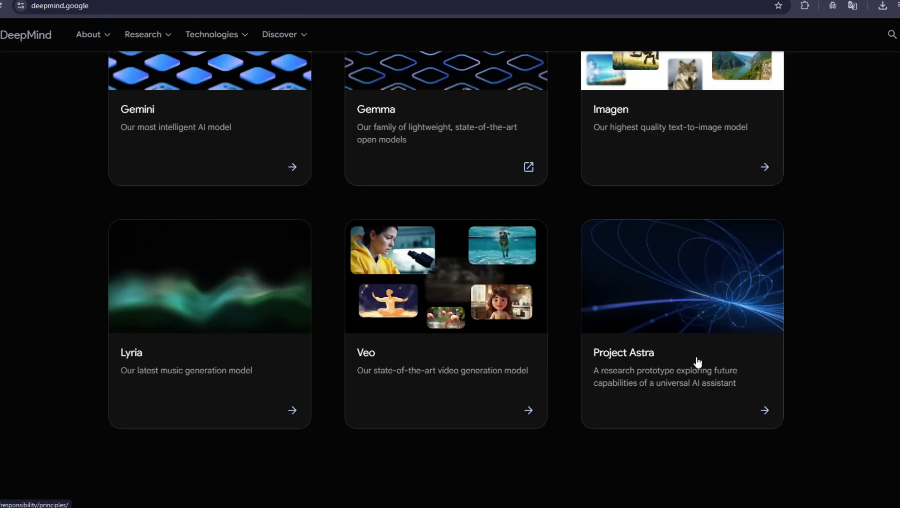
pyautogui.scroll(8, 696, 355)
pyautogui.scroll(5, 696, 356)
pyautogui.scroll(-5, 692, 362)
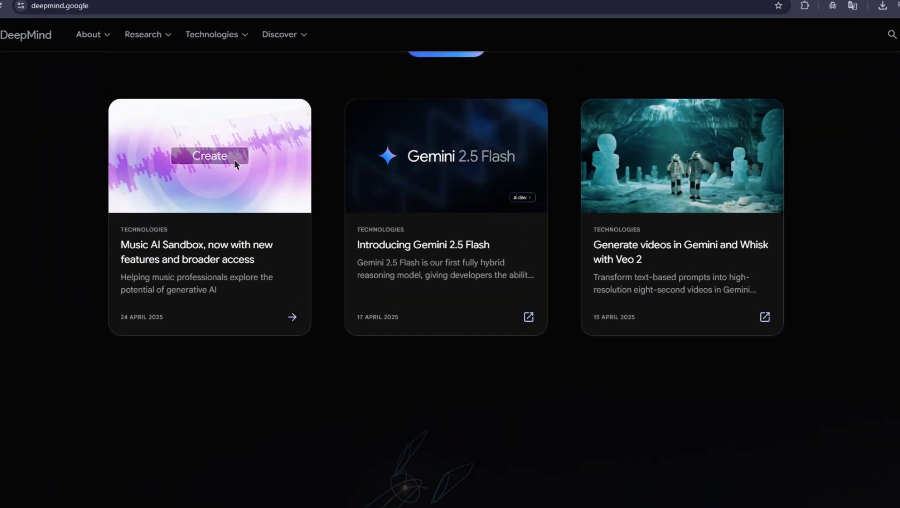
pyautogui.hotkey('ctrl', 'Tab')
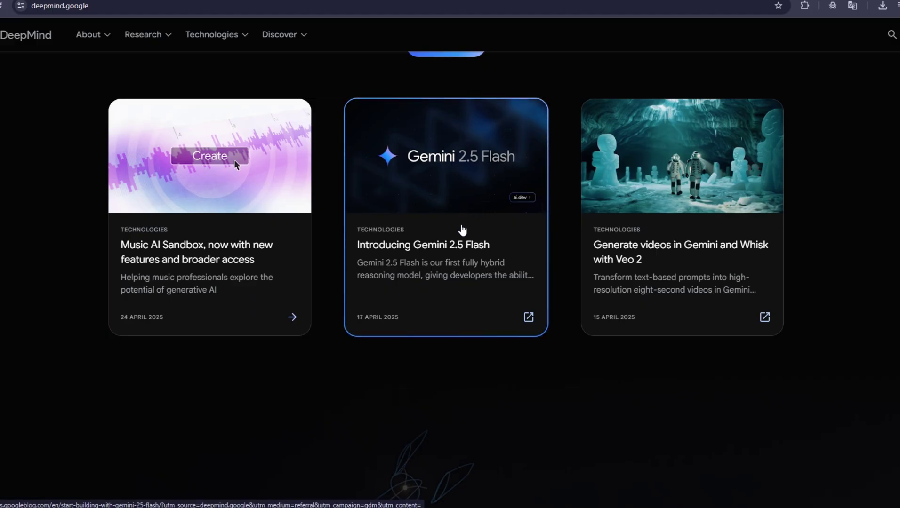
# Step: Open the Introducing Gemini 2.5 Flash post from the DeepMind news cards
pyautogui.click(527, 317)
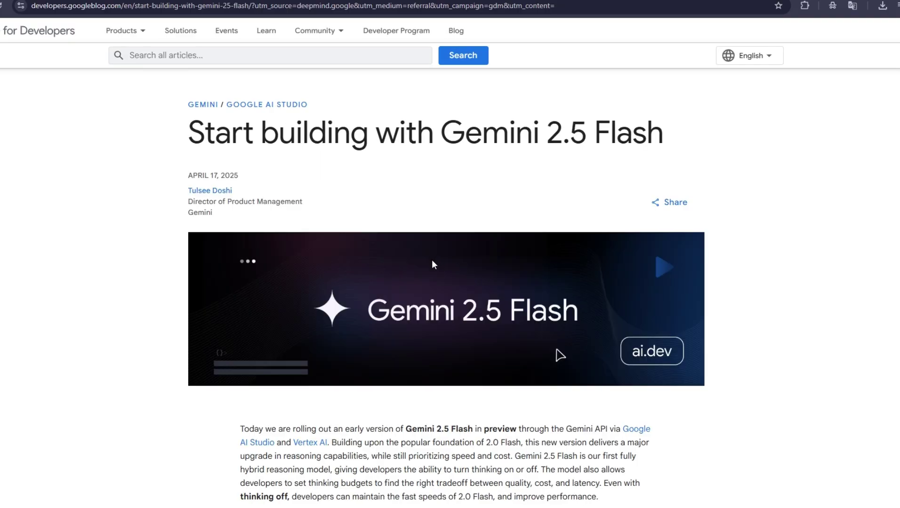
pyautogui.scroll(-3, 431, 259)
pyautogui.scroll(-3, 432, 259)
pyautogui.scroll(-3, 441, 279)
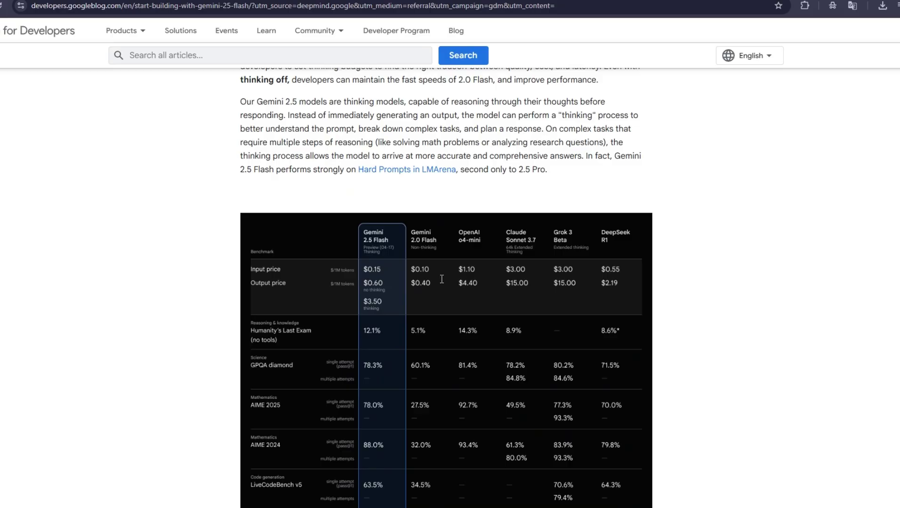
pyautogui.scroll(1, 441, 281)
pyautogui.scroll(3, 441, 281)
pyautogui.scroll(3, 441, 281)
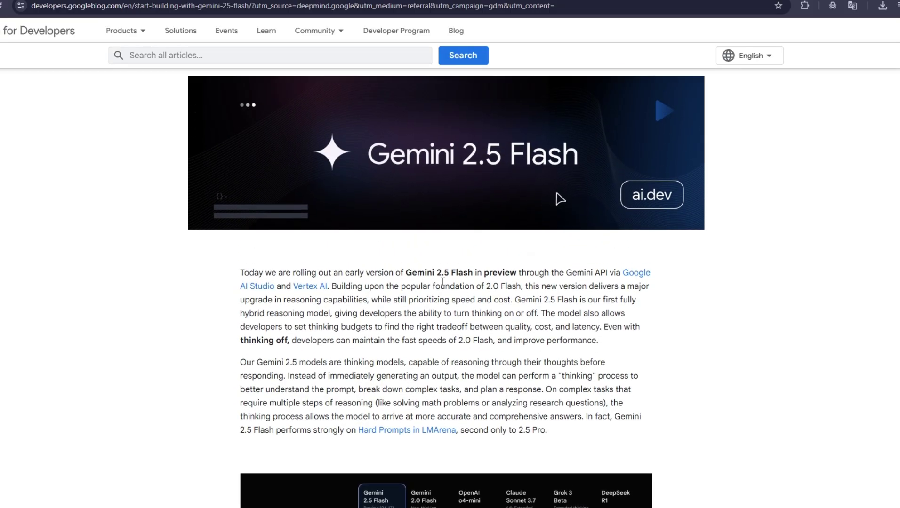
pyautogui.scroll(3, 442, 281)
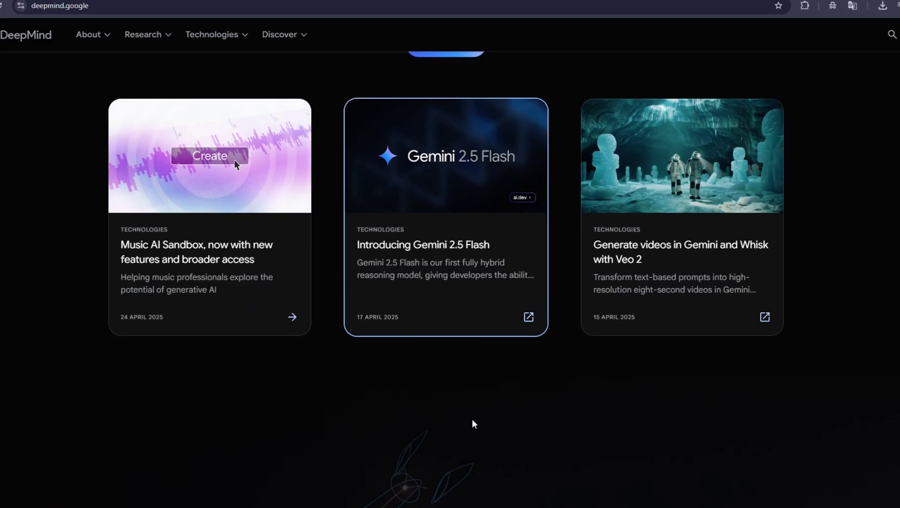
pyautogui.scroll(3, 472, 424)
pyautogui.scroll(5, 267, 311)
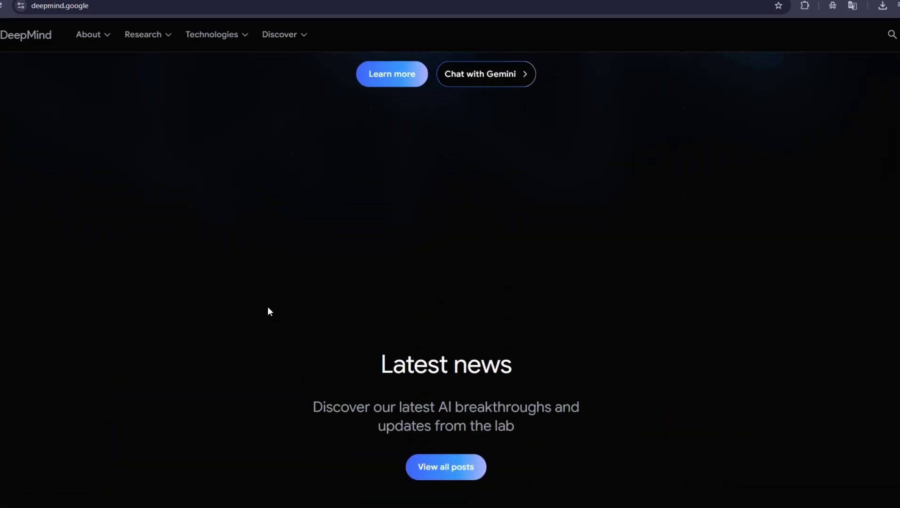
pyautogui.scroll(5, 267, 311)
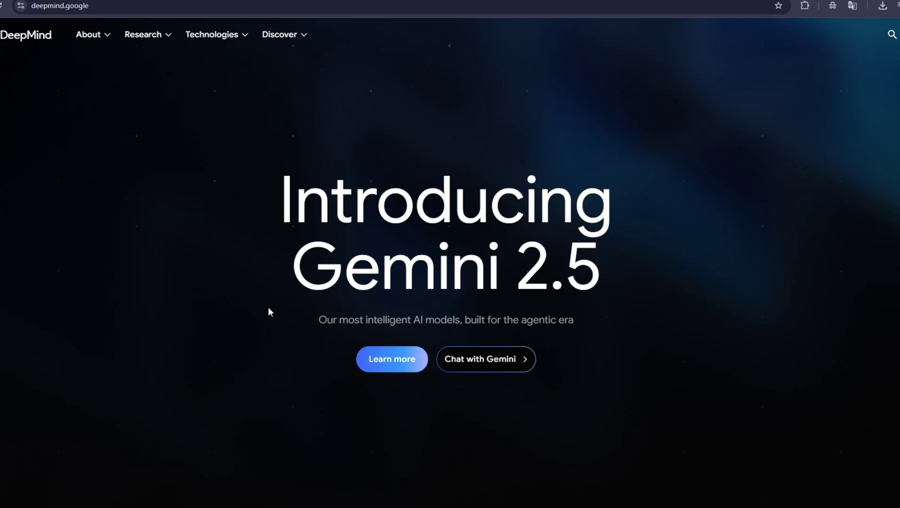
# Step: Show the Research dropdown with its section links and latest research posts
pyautogui.click(142, 34)
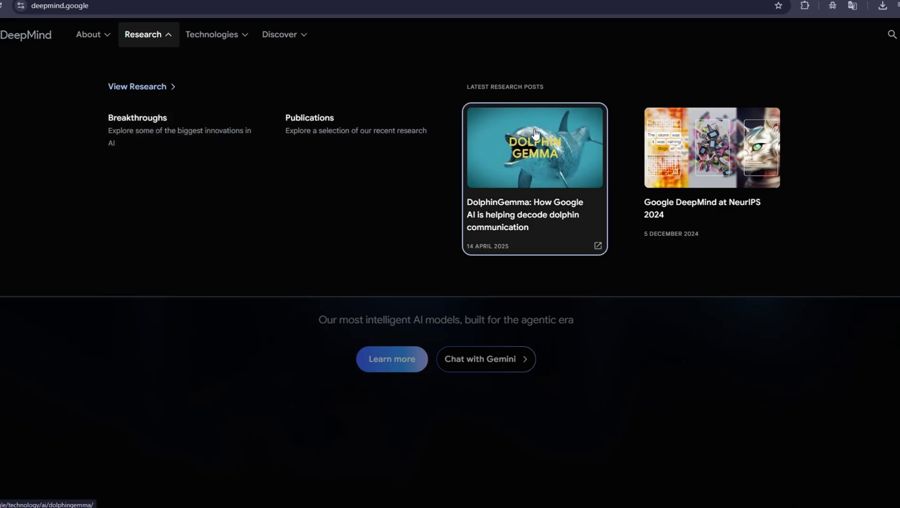
# Step: Open the Google DeepMind at NeurIPS 2024 post from the Research dropdown
pyautogui.click(731, 124)
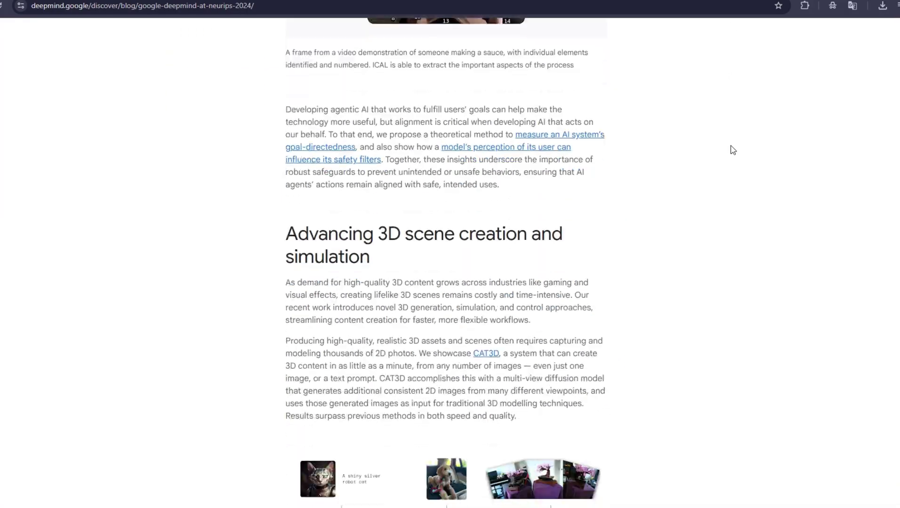
pyautogui.scroll(-5, 731, 154)
pyautogui.scroll(-8, 731, 156)
pyautogui.scroll(-6, 731, 161)
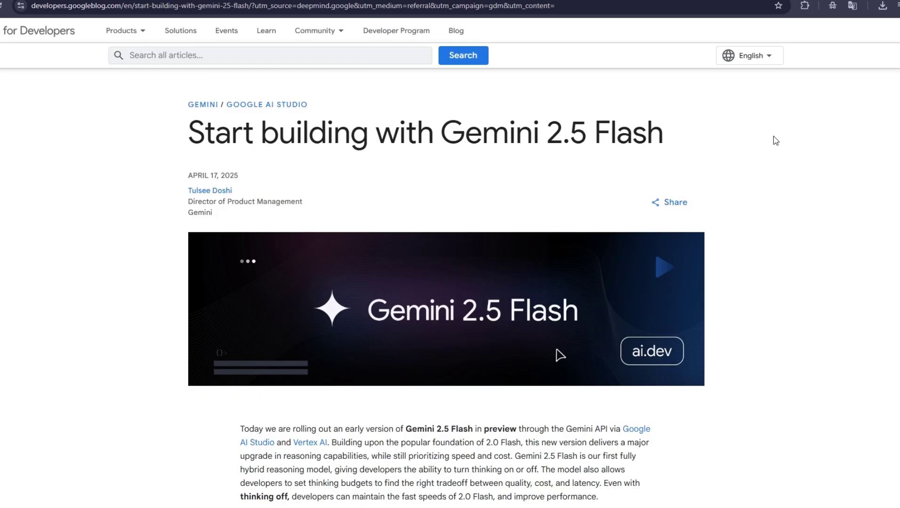
pyautogui.scroll(-2, 775, 140)
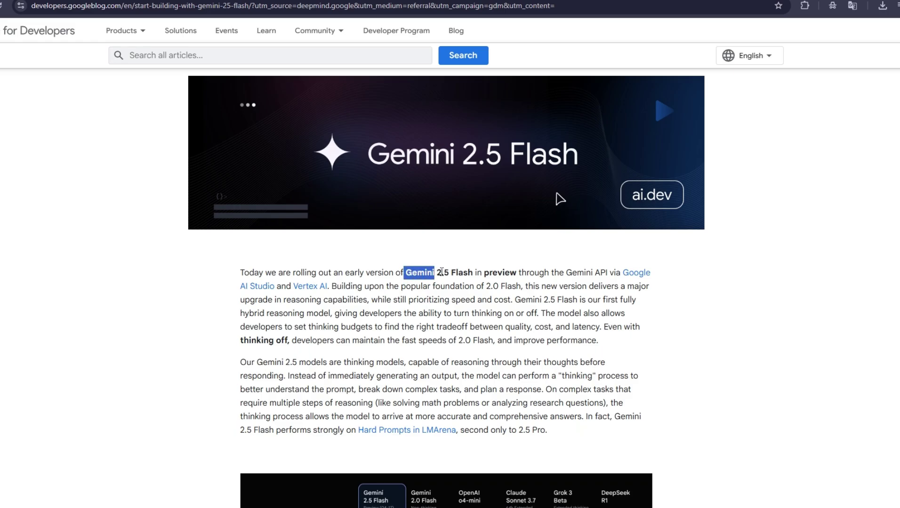
# Step: Highlight 'Gemini 2.5 Flash in preview' in the blog post, then clear the selection
pyautogui.moveTo(442, 272); pyautogui.dragTo(525, 275)
pyautogui.click(748, 267)
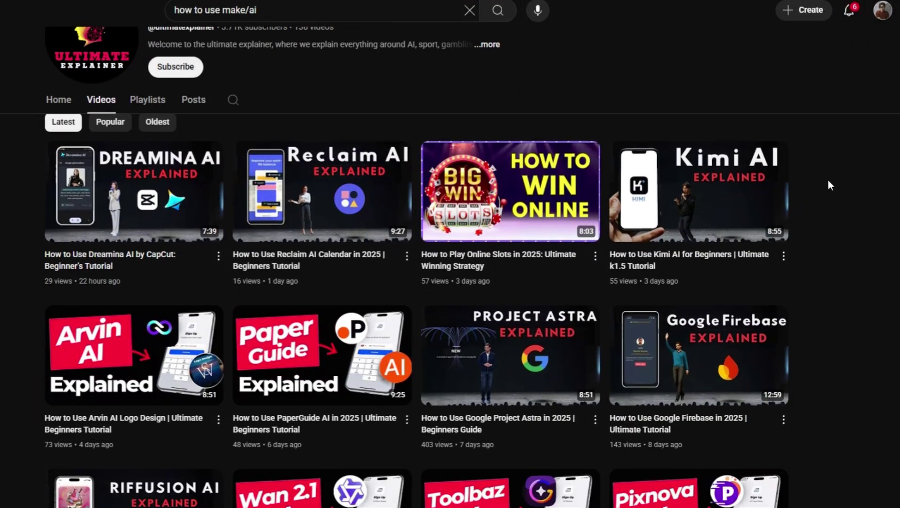
pyautogui.scroll(-3, 828, 182)
pyautogui.scroll(-2, 832, 192)
pyautogui.scroll(-2, 832, 195)
pyautogui.scroll(5, 832, 195)
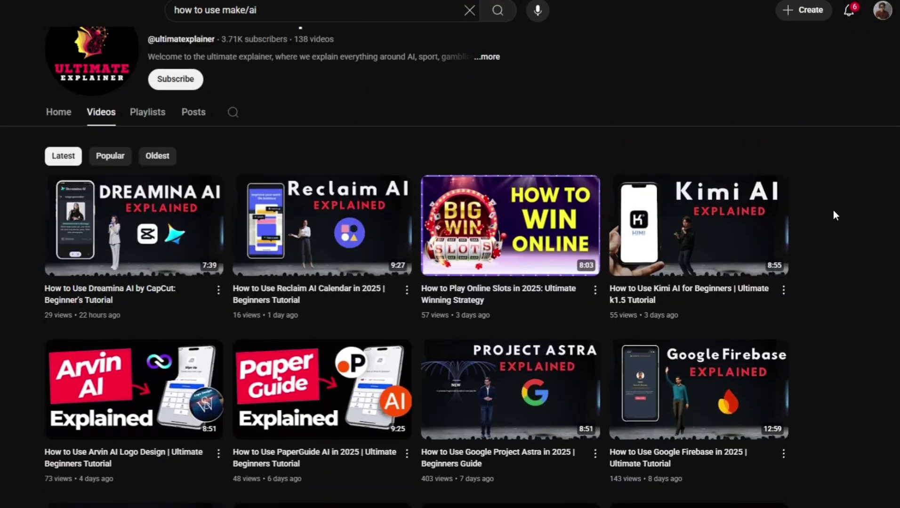
pyautogui.scroll(1, 833, 210)
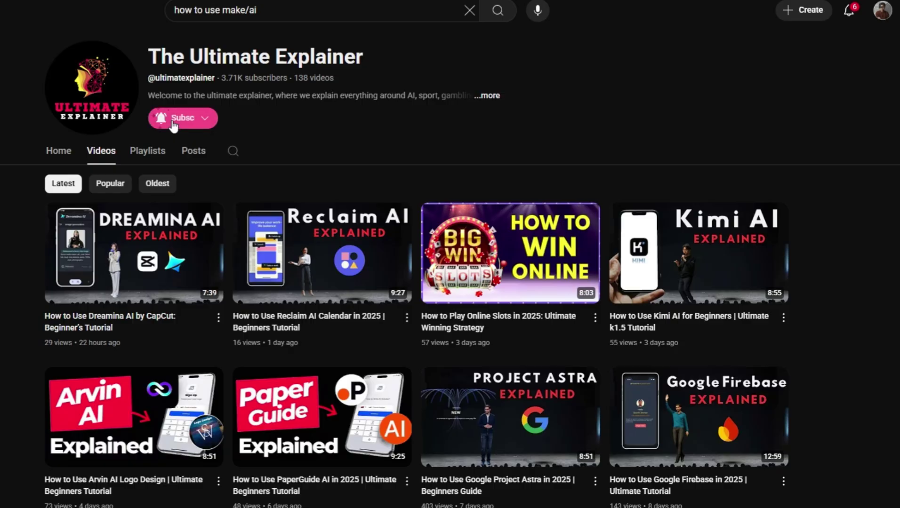
# Step: Set The Ultimate Explainer subscription notifications to All
pyautogui.click(178, 121)
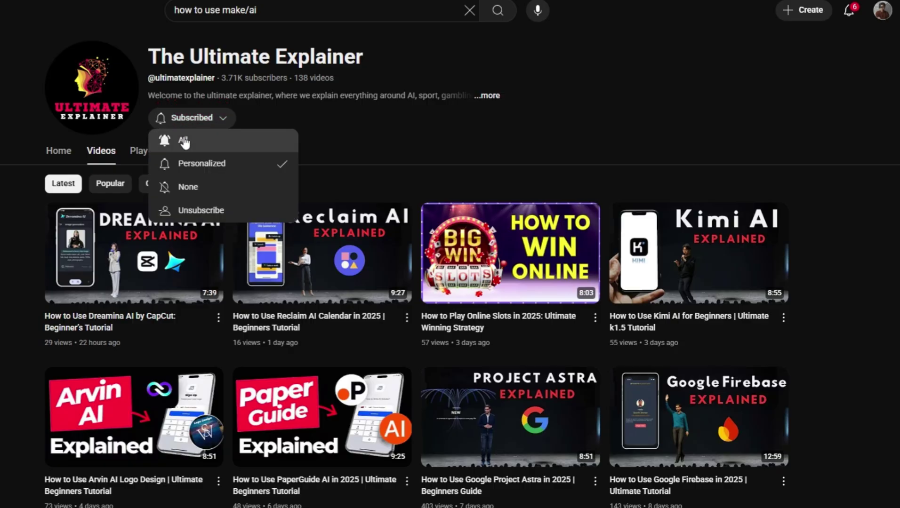
pyautogui.click(184, 141)
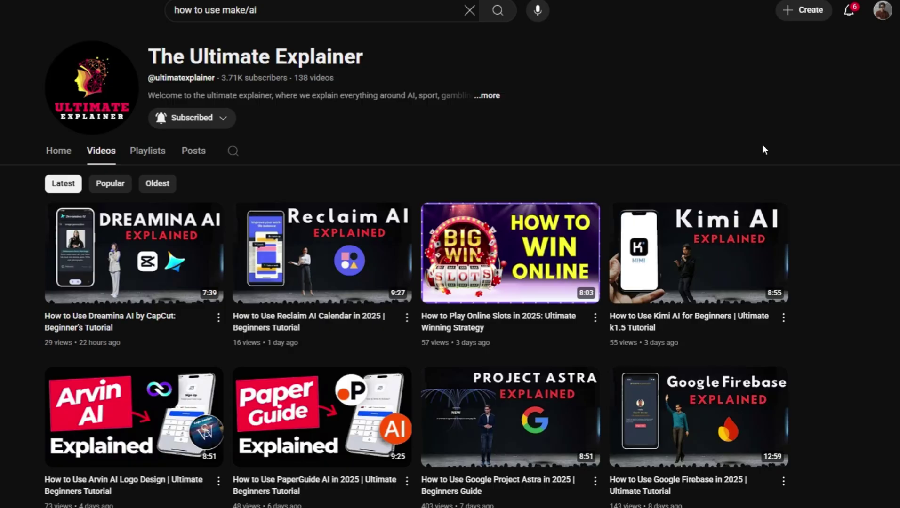
pyautogui.scroll(-5, 784, 151)
pyautogui.scroll(-3, 800, 173)
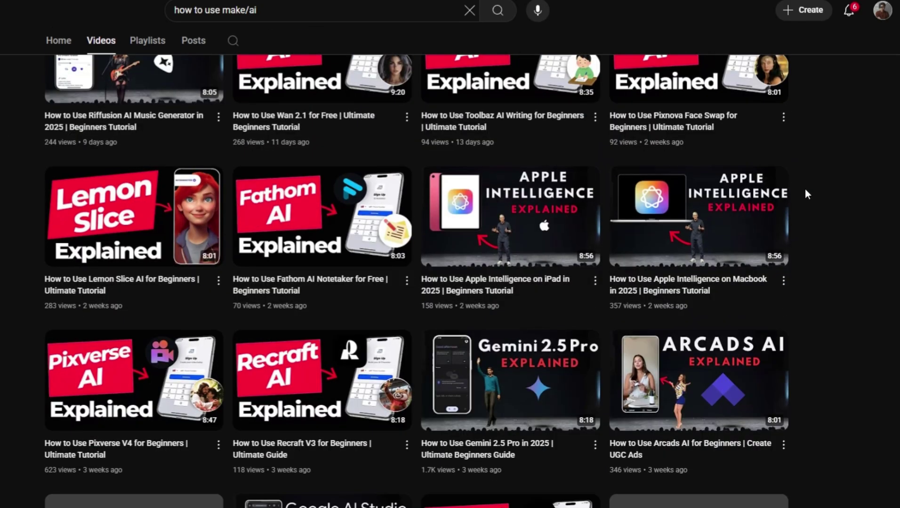
pyautogui.scroll(-3, 804, 192)
pyautogui.scroll(-2, 807, 197)
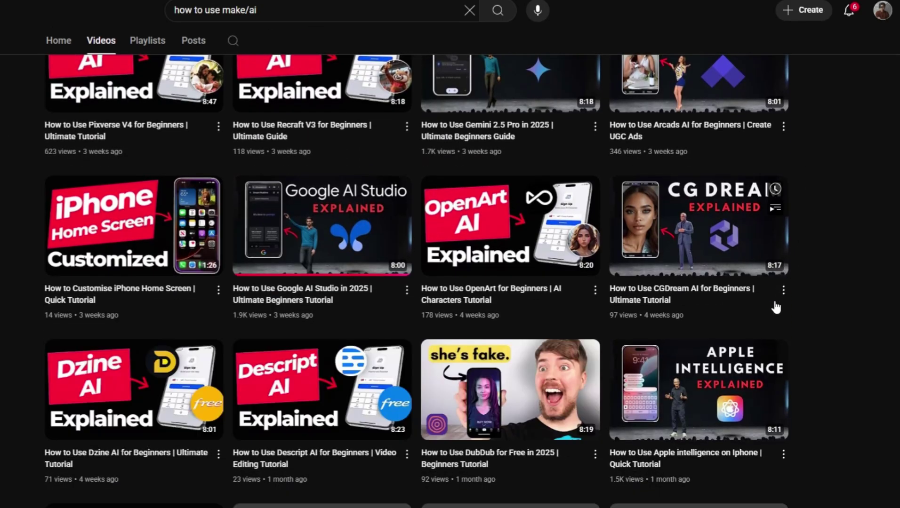